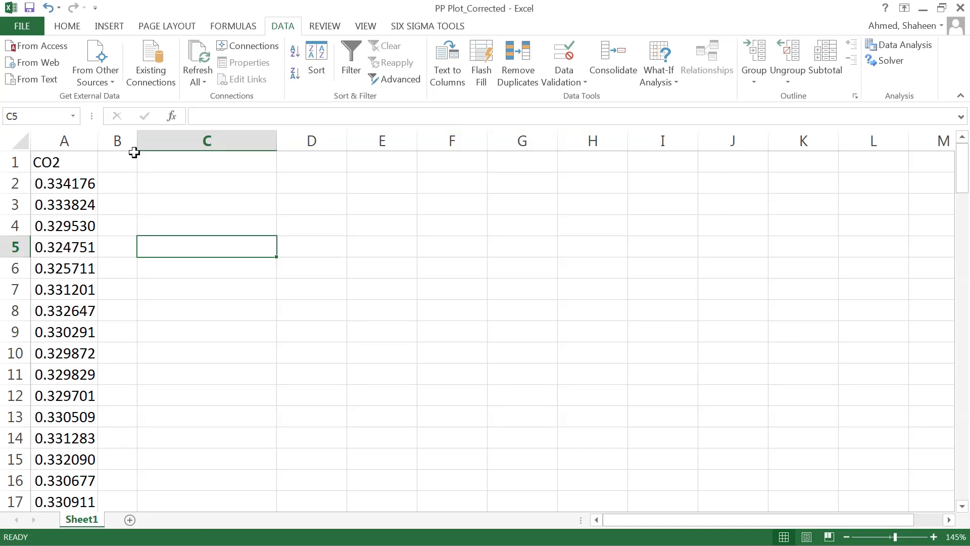
Insert a blank column A headed ID and number its rows 1 through 120
{"action": "left_click", "coordinate": [114, 167]}
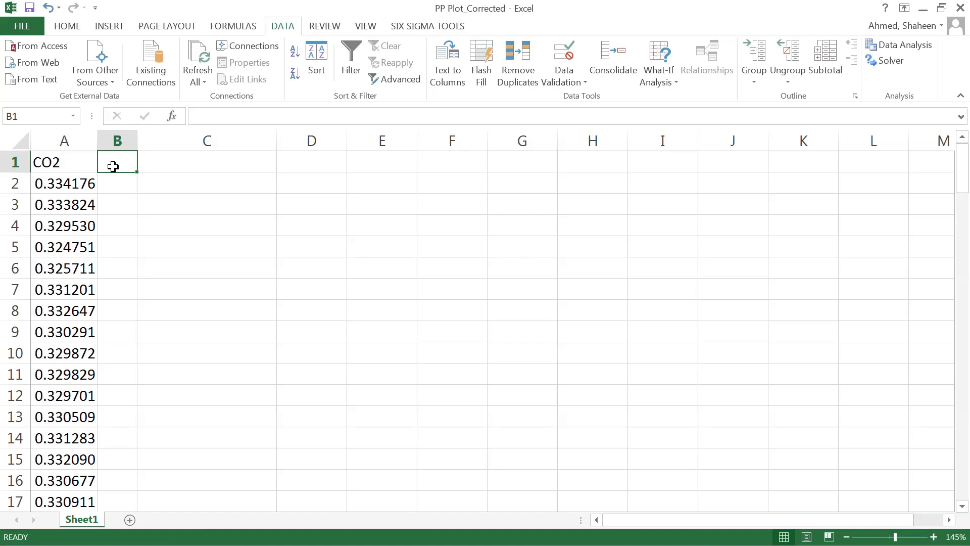
{"action": "right_click", "coordinate": [64, 140]}
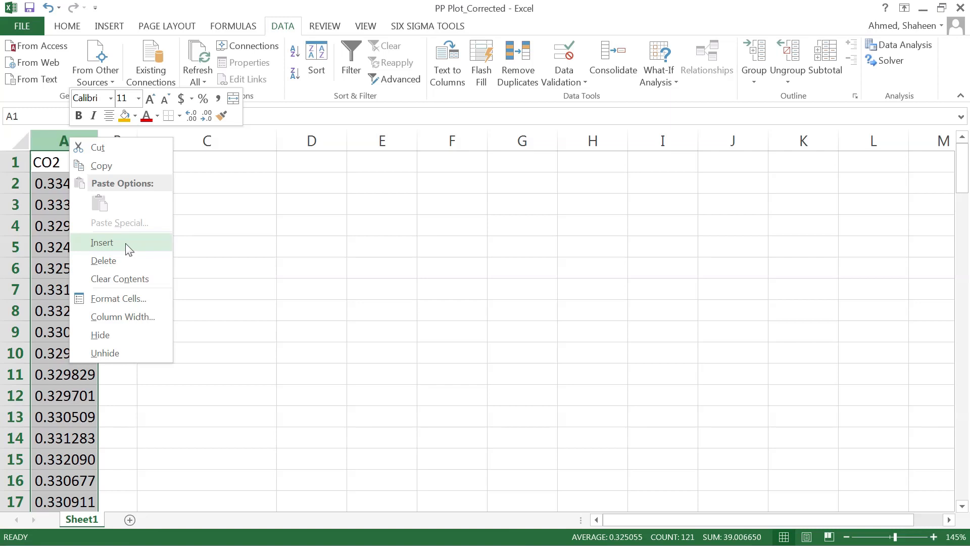
{"action": "left_click", "coordinate": [102, 242]}
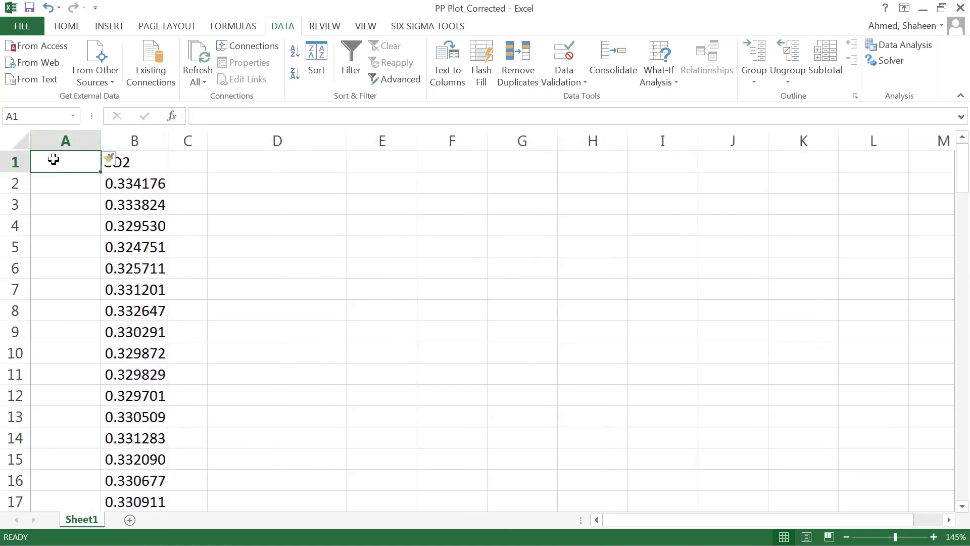
{"action": "type", "text": "ID"}
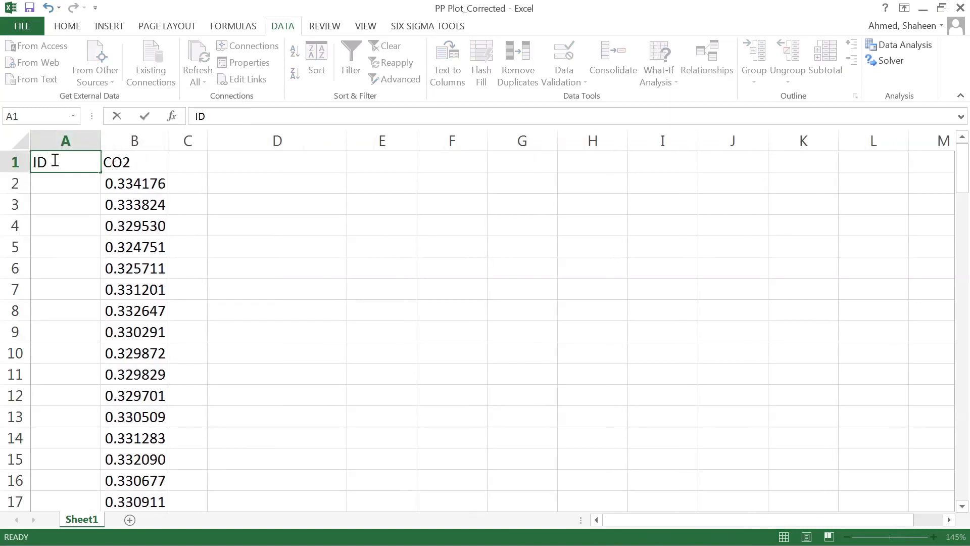
{"action": "key", "text": "Return"}
{"action": "type", "text": "1"}
{"action": "key", "text": "Return"}
{"action": "type", "text": "2"}
{"action": "key", "text": "Return"}
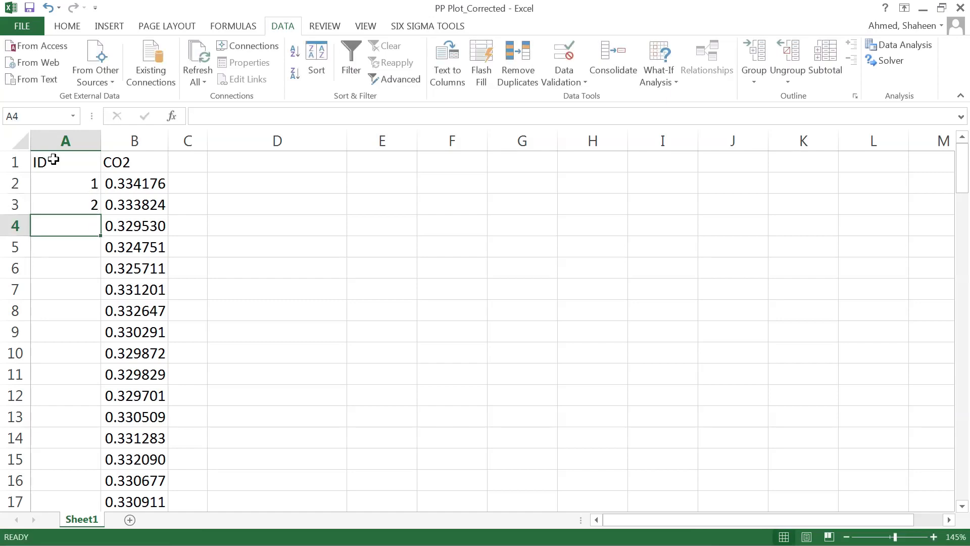
{"action": "left_click_drag", "start_coordinate": [89, 184], "coordinate": [89, 208]}
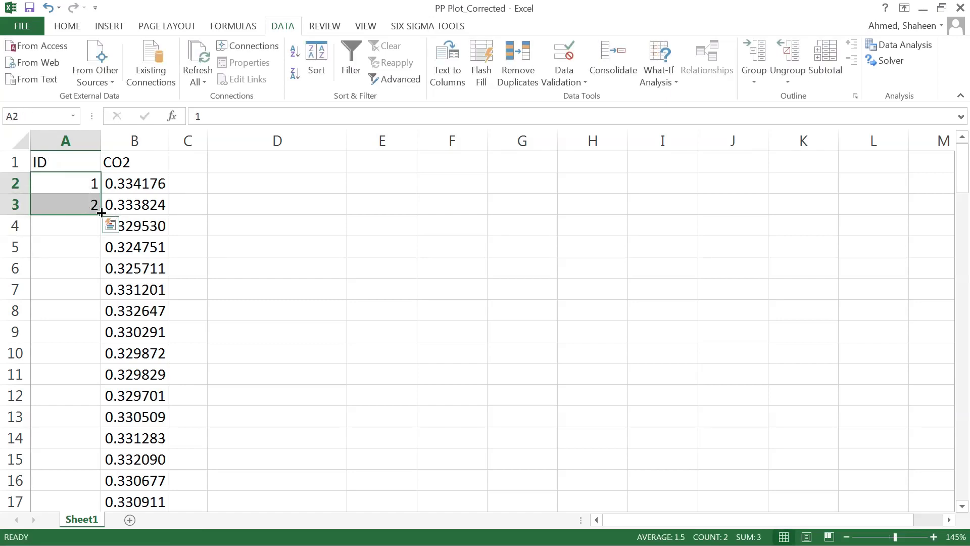
{"action": "double_click", "coordinate": [101, 212]}
Autofit column A to the ID values
{"action": "scroll", "coordinate": [151, 226], "scroll_direction": "down", "scroll_amount": 20}
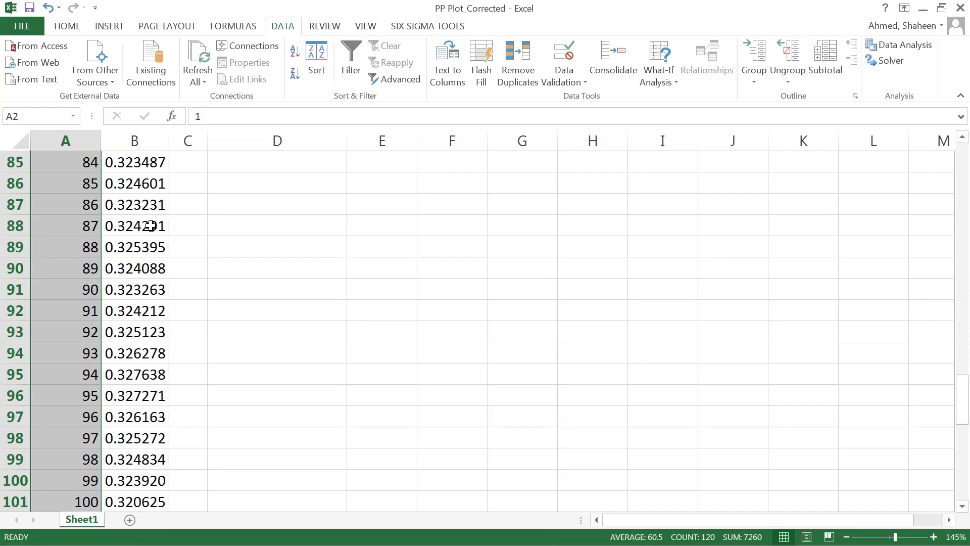
{"action": "scroll", "coordinate": [151, 225], "scroll_direction": "up", "scroll_amount": 20}
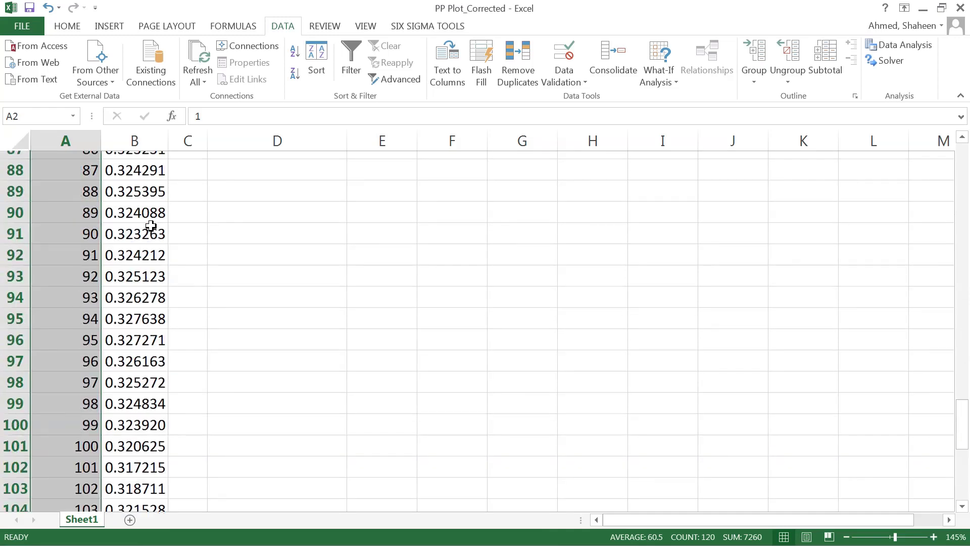
{"action": "scroll", "coordinate": [152, 226], "scroll_direction": "up", "scroll_amount": 15}
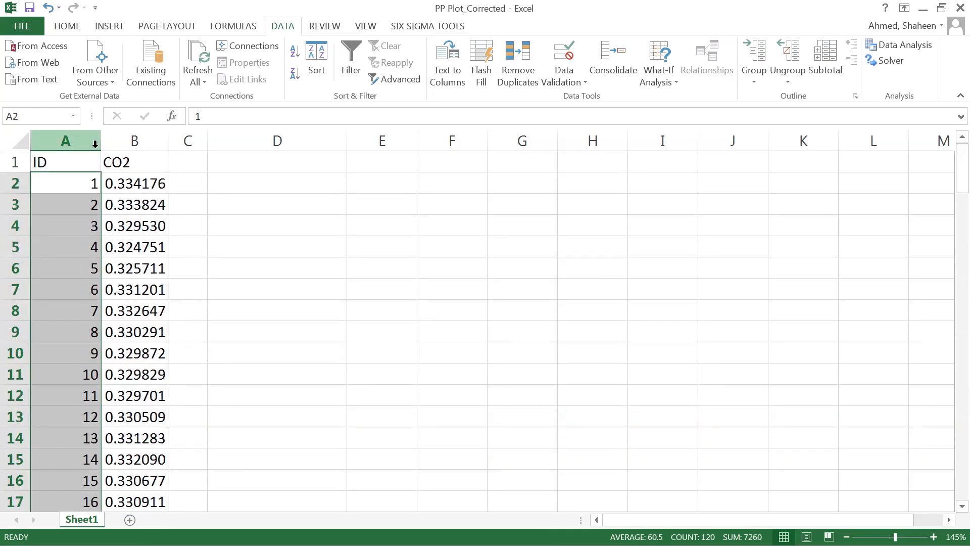
{"action": "double_click", "coordinate": [100, 141]}
{"action": "left_click", "coordinate": [102, 229]}
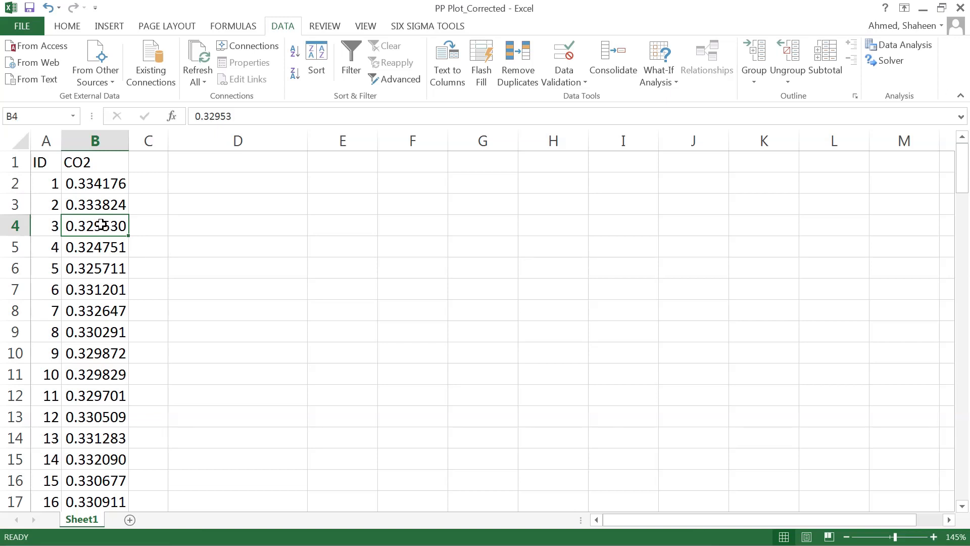
Sort the ID and CO2 rows by CO2, Smallest to Largest
{"action": "left_click", "coordinate": [318, 76]}
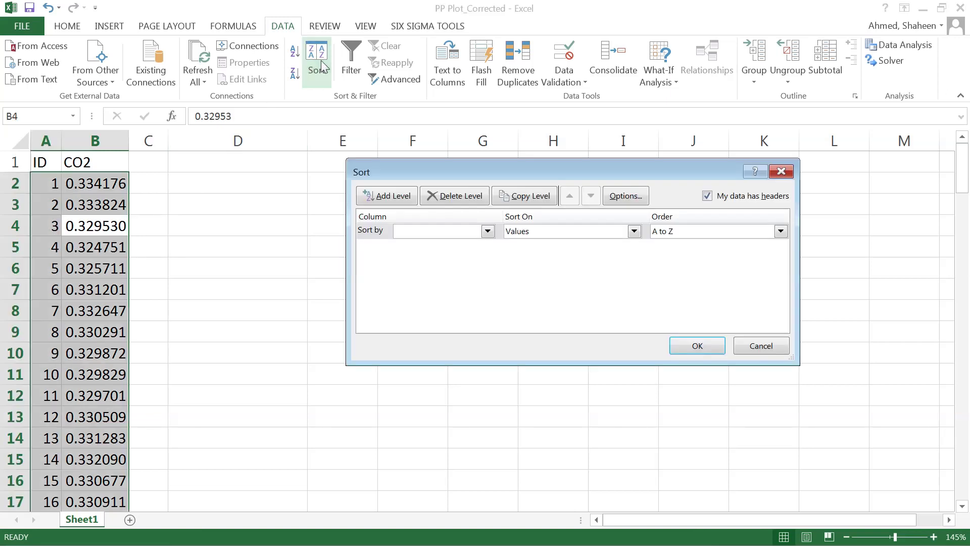
{"action": "left_click", "coordinate": [475, 233]}
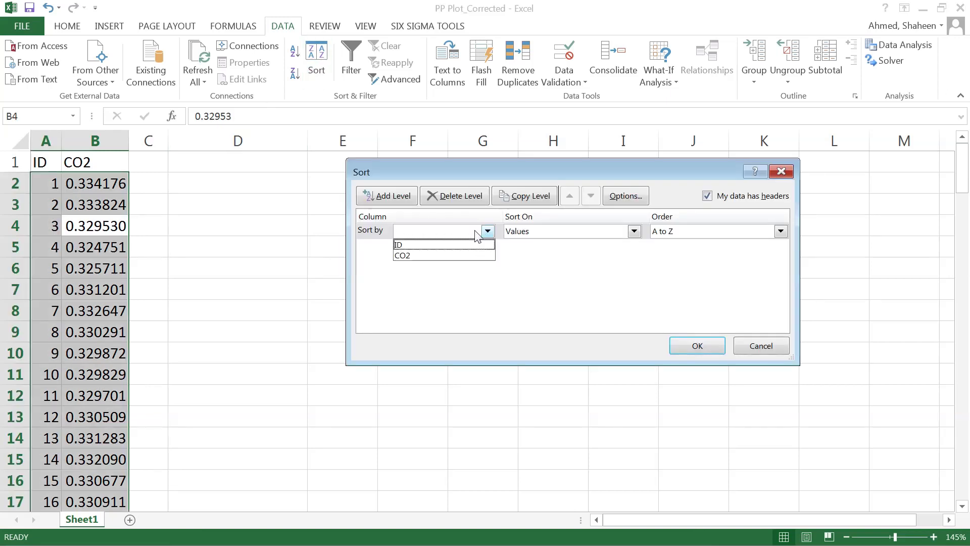
{"action": "left_click", "coordinate": [436, 255]}
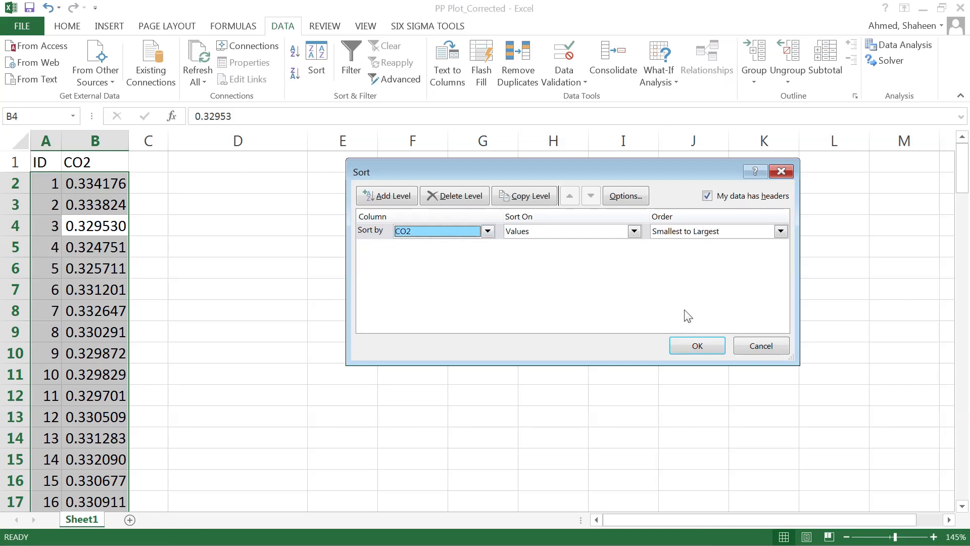
{"action": "left_click", "coordinate": [697, 346]}
{"action": "left_click", "coordinate": [152, 164]}
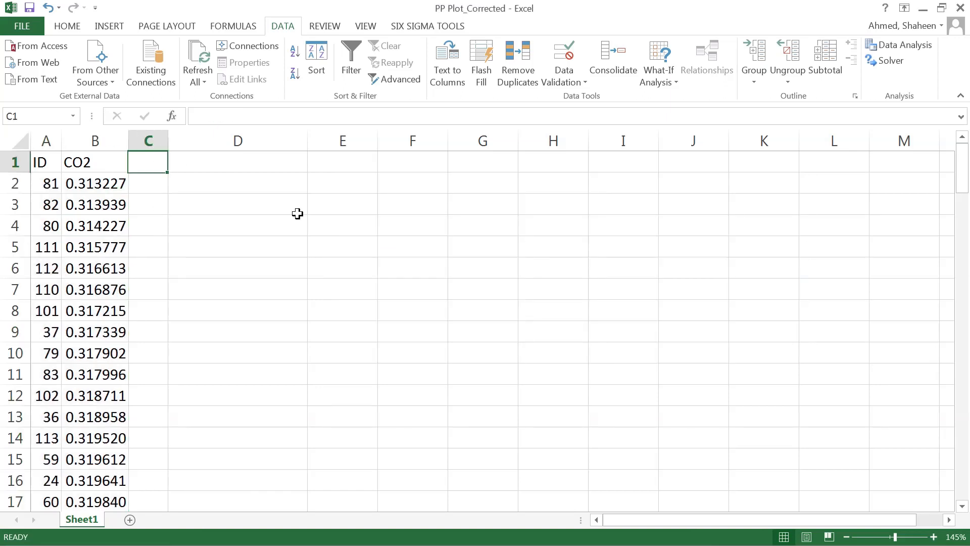
Put a Rank header in C1 and fill ranks 1 through 120 down column C
{"action": "type", "text": "R"}
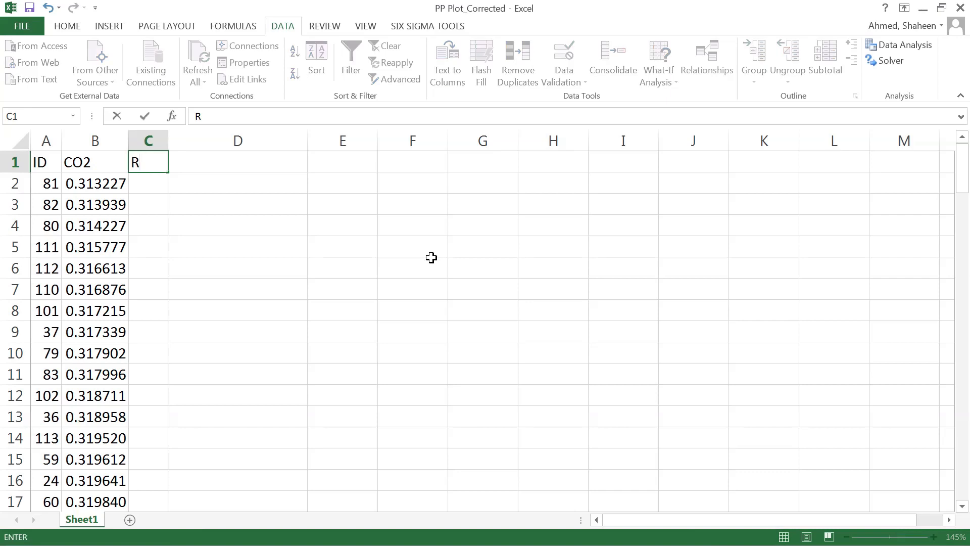
{"action": "type", "text": "ank"}
{"action": "key", "text": "Return"}
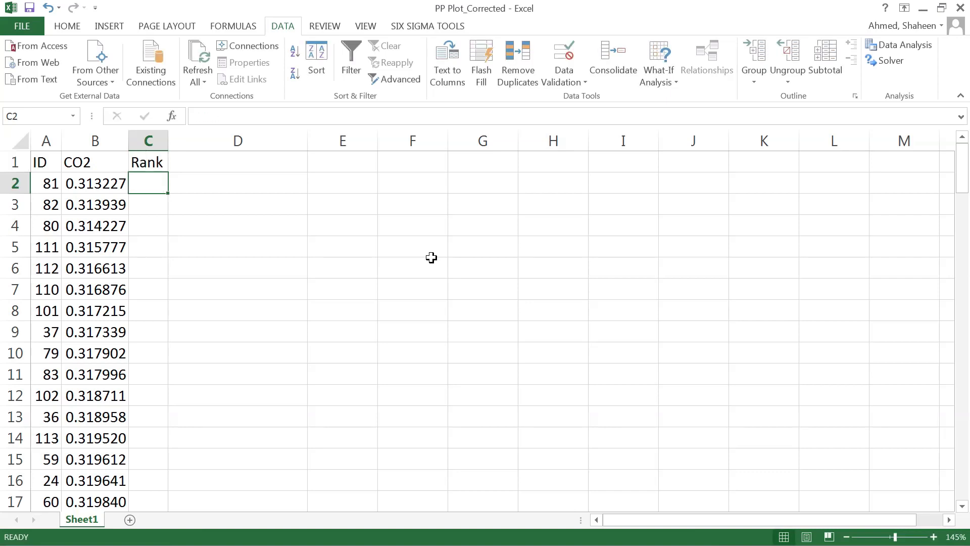
{"action": "type", "text": "1"}
{"action": "key", "text": "Return"}
{"action": "type", "text": "2"}
{"action": "key", "text": "Return"}
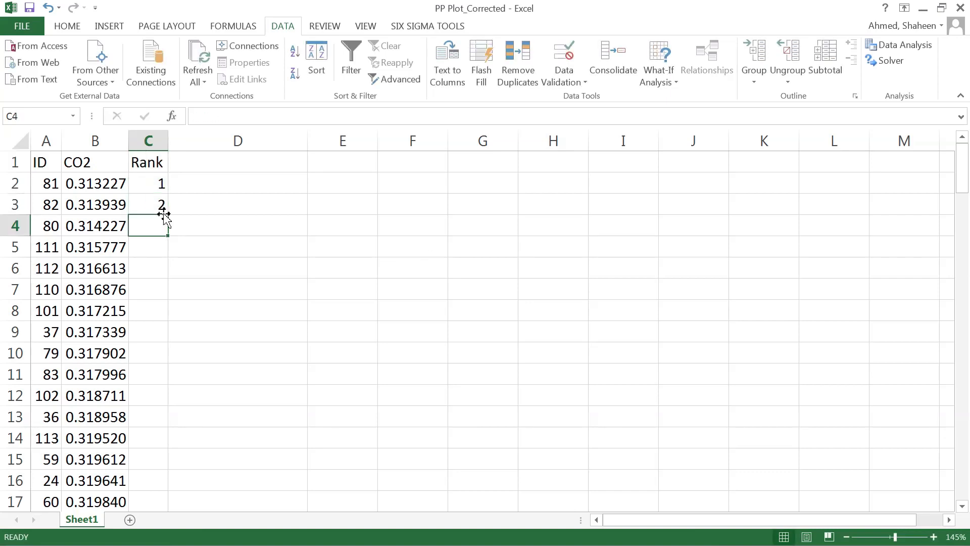
{"action": "left_click_drag", "start_coordinate": [157, 180], "coordinate": [156, 200]}
{"action": "double_click", "coordinate": [169, 216]}
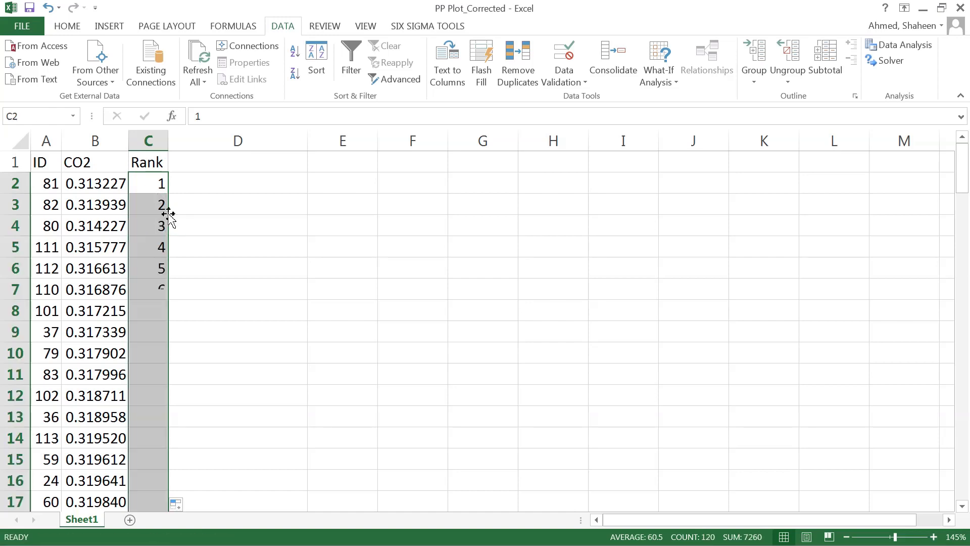
{"action": "scroll", "coordinate": [209, 279], "scroll_direction": "down", "scroll_amount": 1}
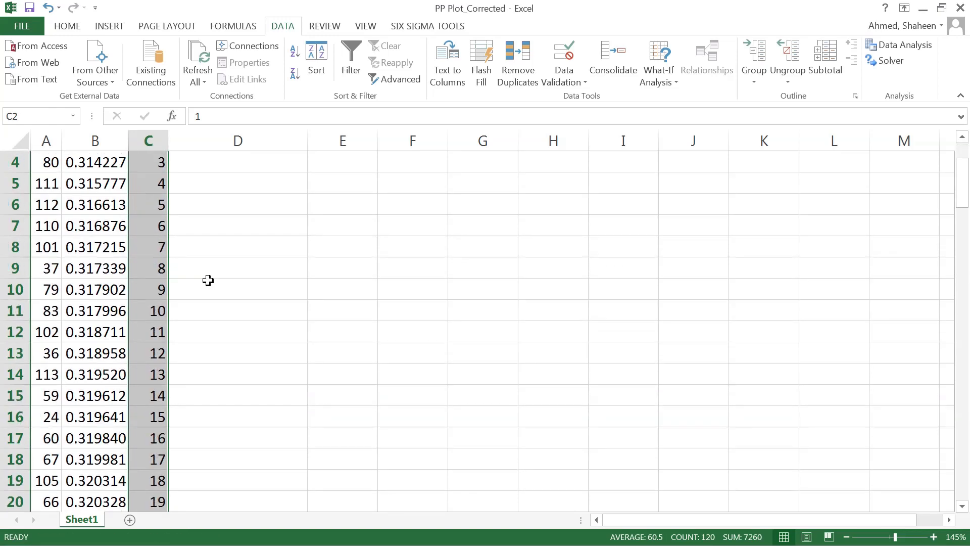
{"action": "scroll", "coordinate": [209, 280], "scroll_direction": "down", "scroll_amount": 20}
{"action": "scroll", "coordinate": [208, 280], "scroll_direction": "up", "scroll_amount": 4}
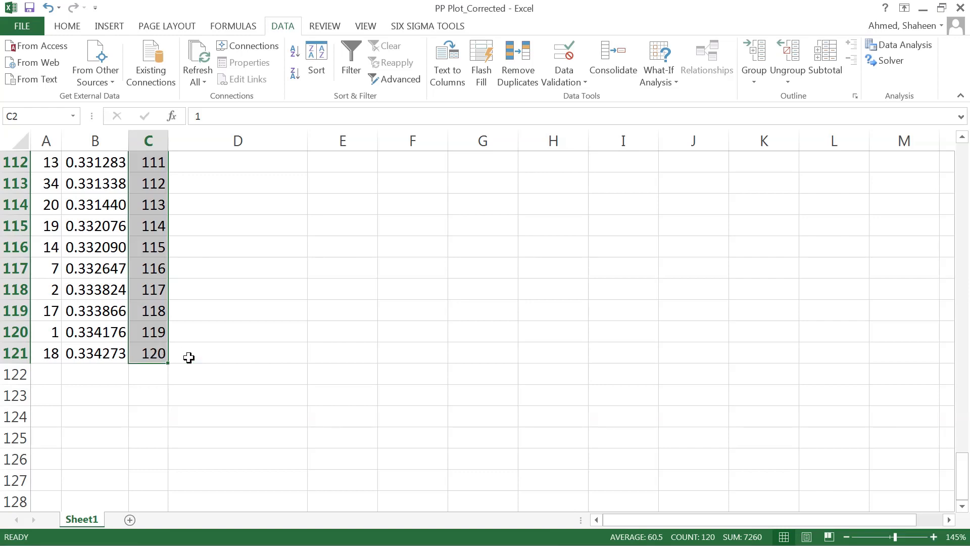
{"action": "scroll", "coordinate": [188, 353], "scroll_direction": "up", "scroll_amount": 19}
{"action": "scroll", "coordinate": [187, 350], "scroll_direction": "up", "scroll_amount": 18}
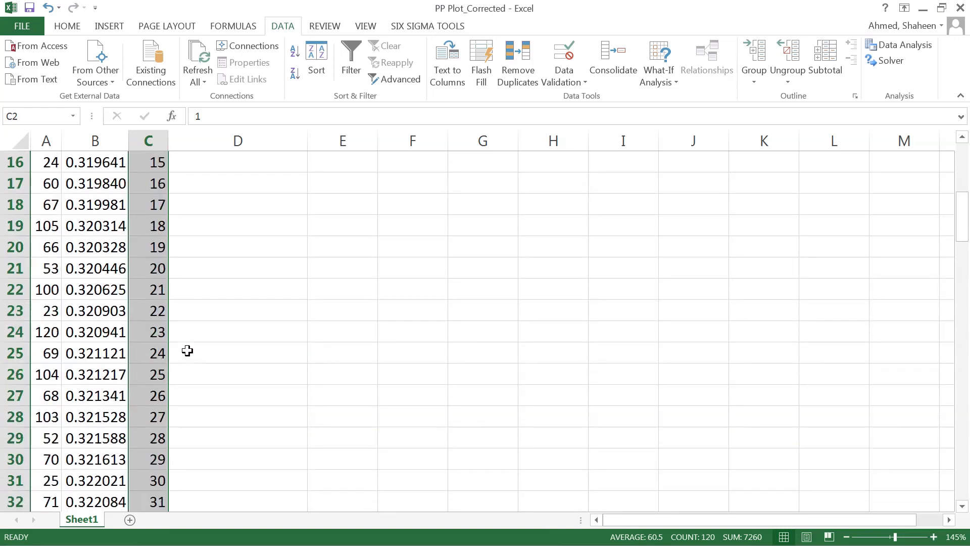
Enter 'Plotting Position (Rank-0.5)/n' in D1 and autofit column D to it
{"action": "left_click", "coordinate": [255, 169]}
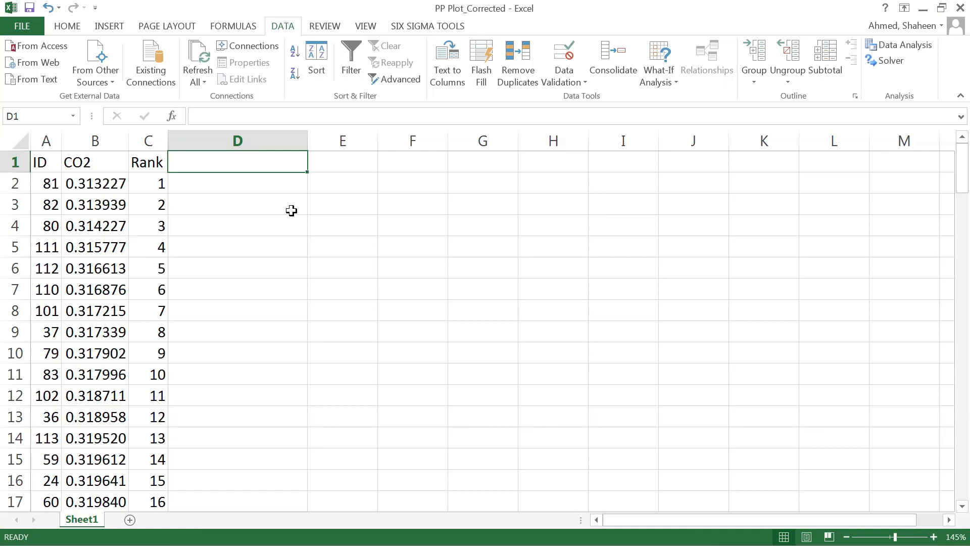
{"action": "type", "text": "Plo"}
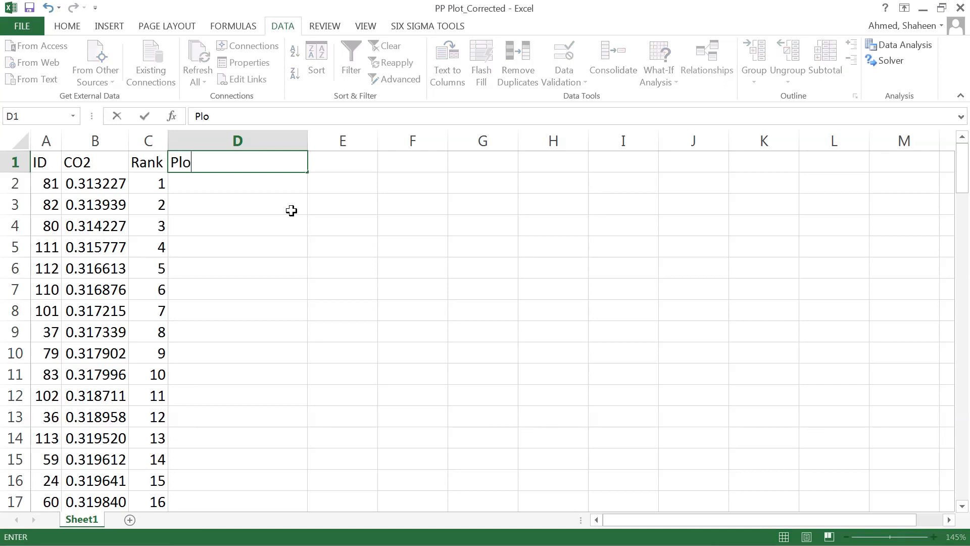
{"action": "type", "text": "tting P"}
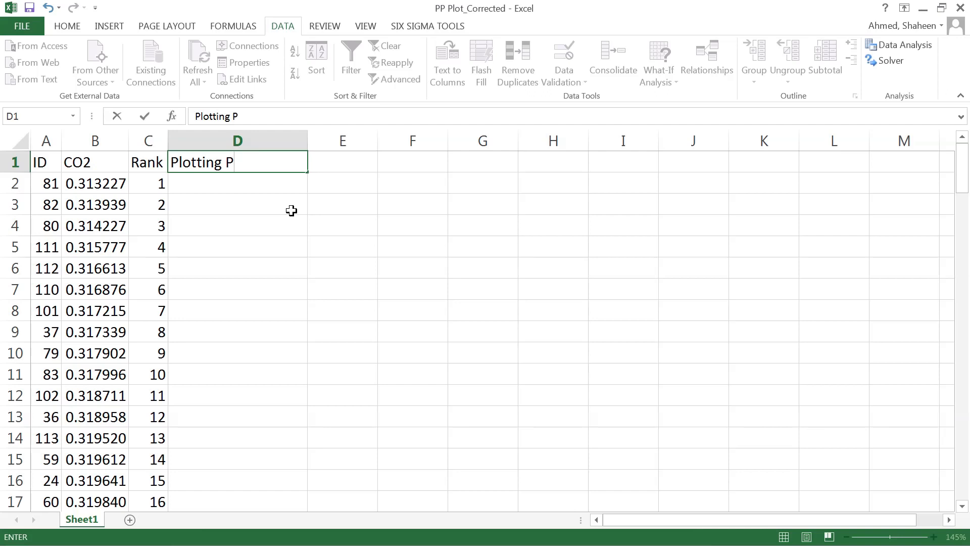
{"action": "type", "text": "sition"}
{"action": "key", "text": "BackSpace"}
{"action": "key", "text": "BackSpace"}
{"action": "key", "text": "BackSpace"}
{"action": "key", "text": "BackSpace"}
{"action": "key", "text": "BackSpace"}
{"action": "key", "text": "BackSpace"}
{"action": "type", "text": "osition"}
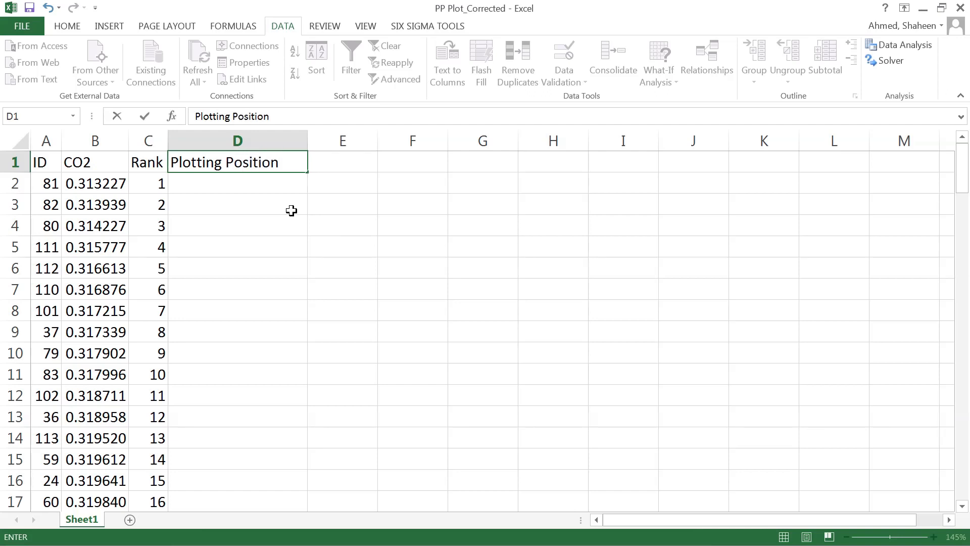
{"action": "type", "text": " (Rank"}
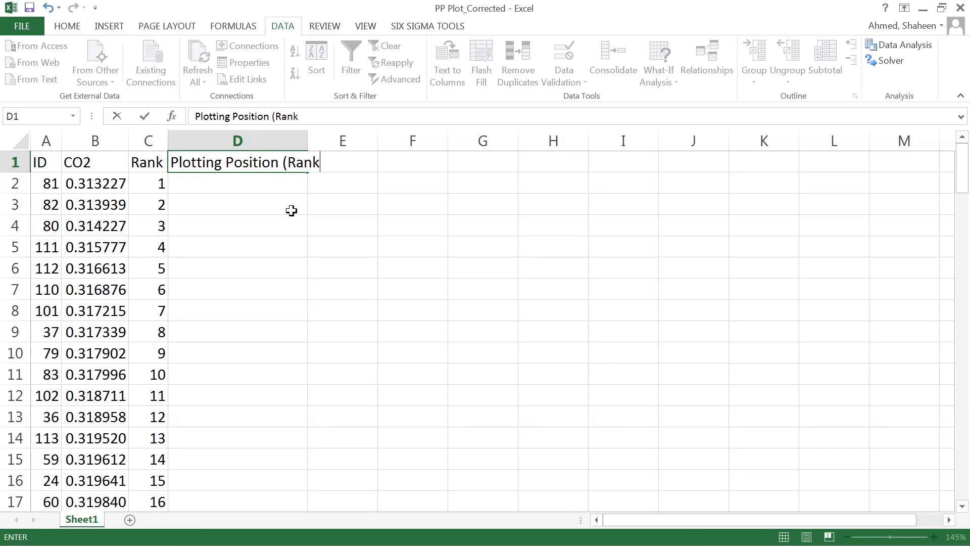
{"action": "type", "text": "-0.5)/n"}
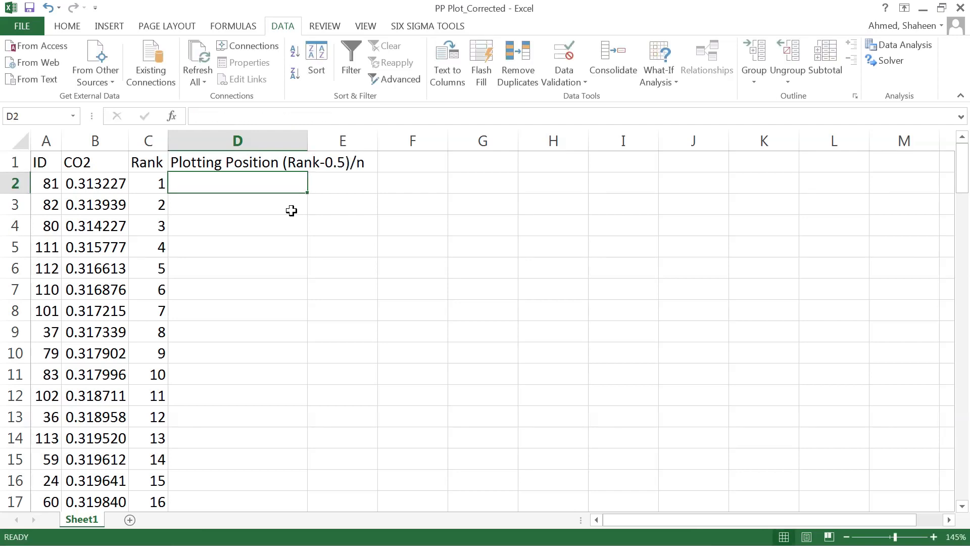
{"action": "key", "text": "Return"}
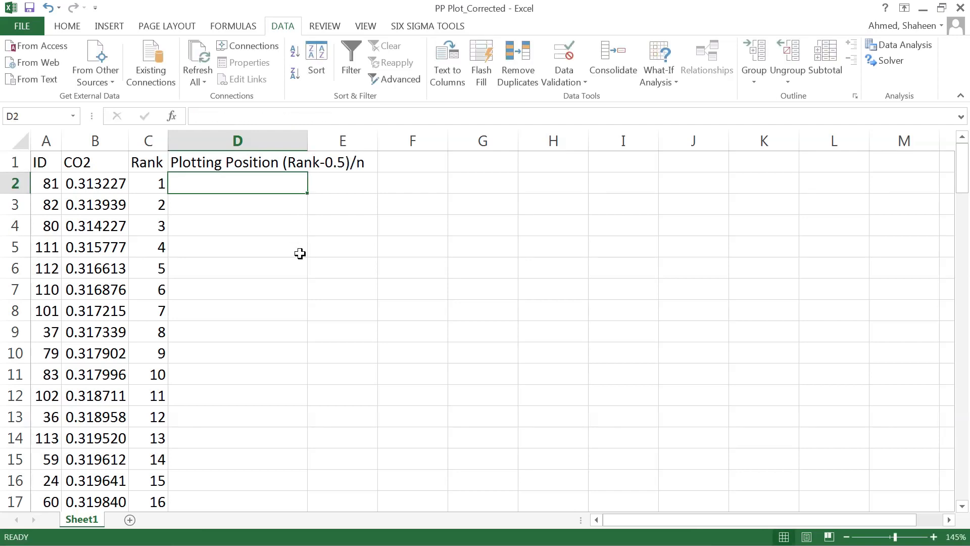
{"action": "double_click", "coordinate": [308, 139]}
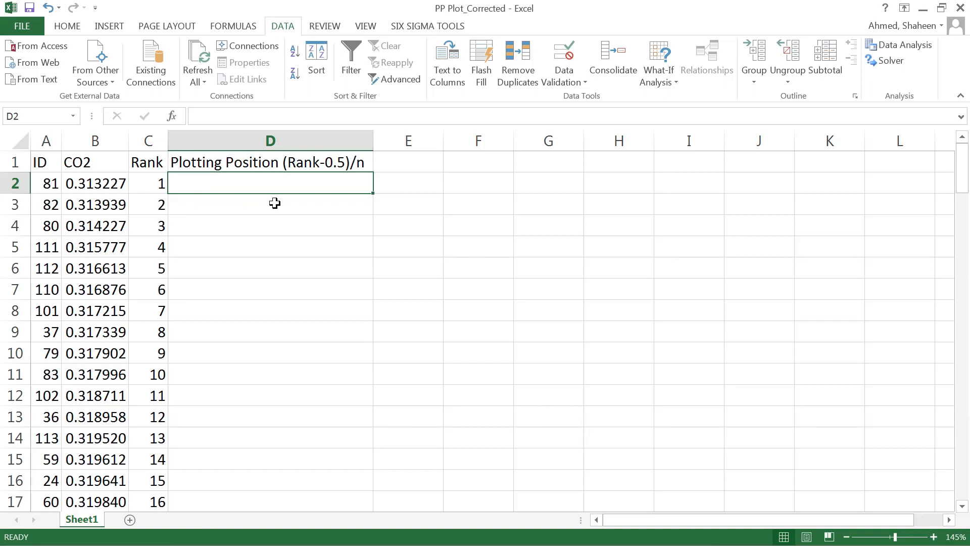
Enter the formula =(C2-.5)/COUNT(B:B) in D2
{"action": "type", "text": "="}
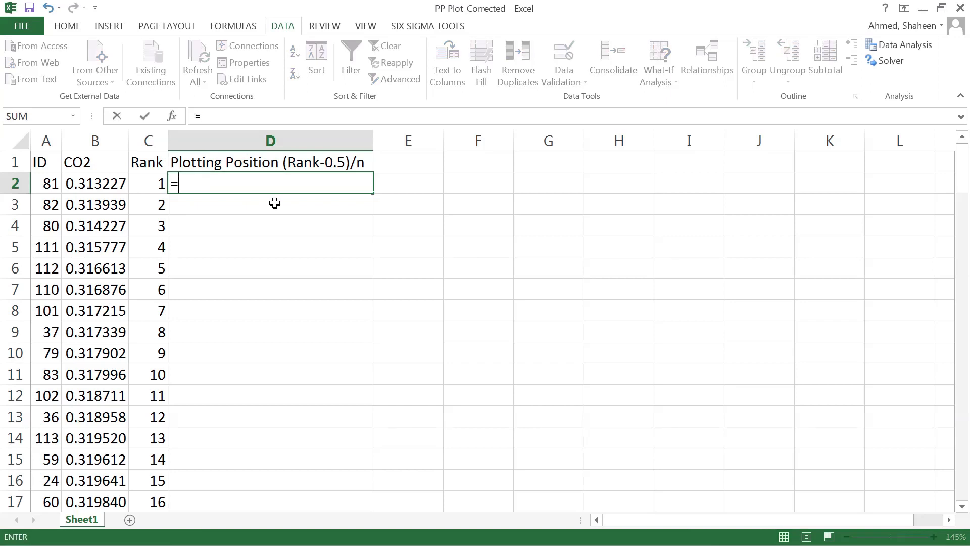
{"action": "type", "text": "("}
{"action": "left_click", "coordinate": [149, 183]}
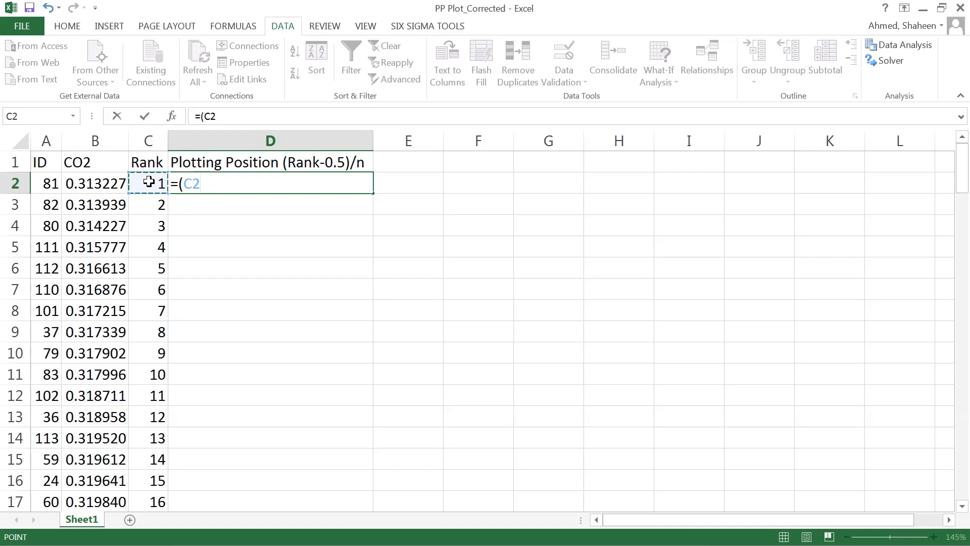
{"action": "type", "text": "-.5)"}
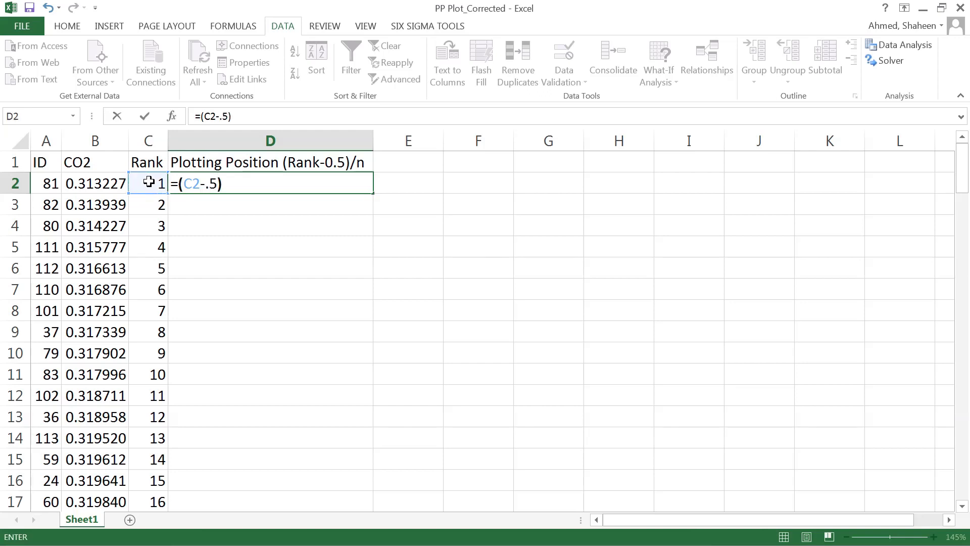
{"action": "type", "text": "/"}
{"action": "type", "text": "COUNT("}
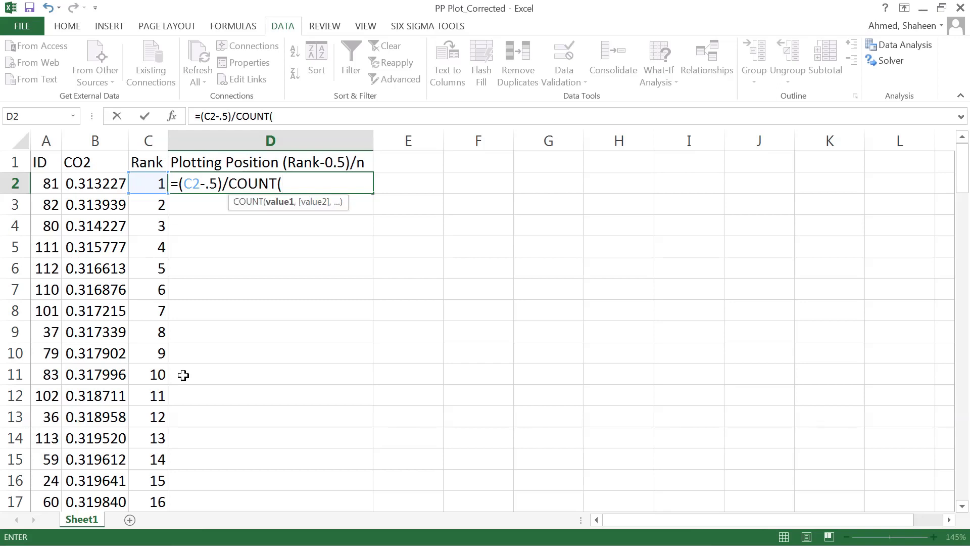
{"action": "left_click", "coordinate": [109, 139]}
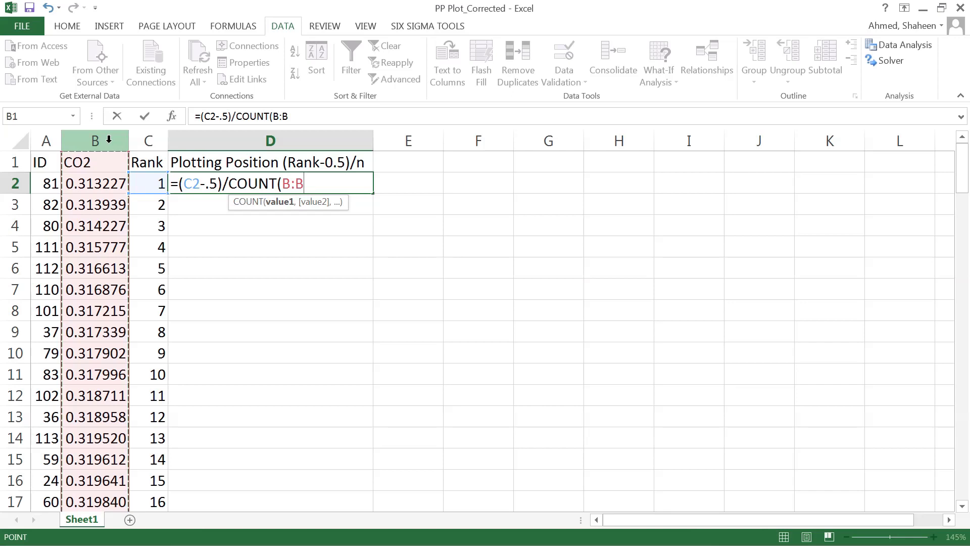
{"action": "key", "text": "Return"}
{"action": "key", "text": "Return"}
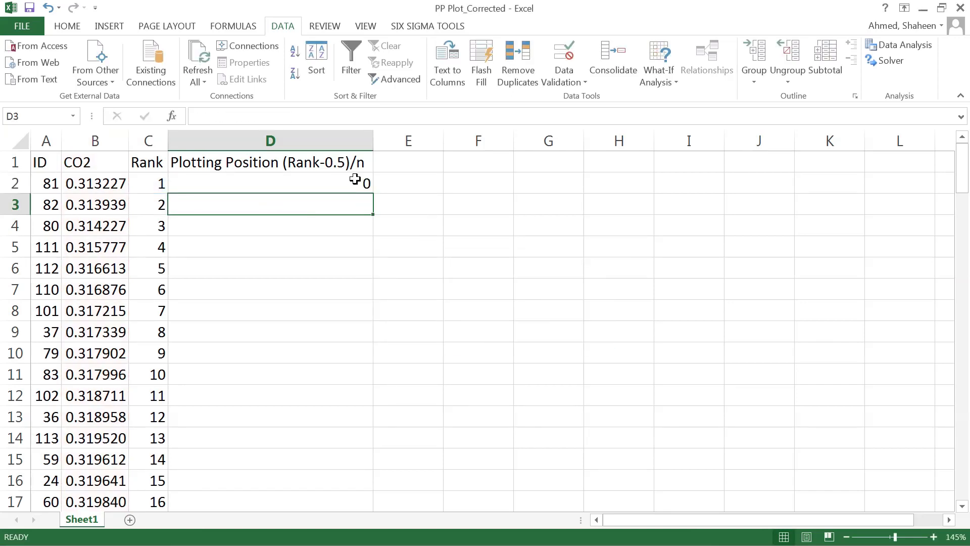
Format column D as Number with 2 decimal places
{"action": "left_click", "coordinate": [347, 140]}
{"action": "right_click", "coordinate": [348, 138]}
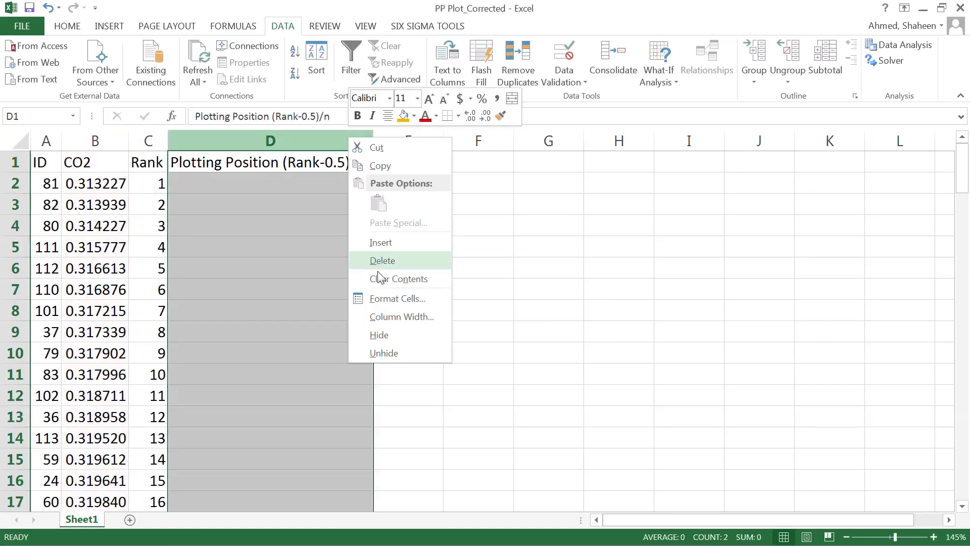
{"action": "left_click", "coordinate": [397, 298]}
{"action": "left_click", "coordinate": [438, 214]}
{"action": "left_click", "coordinate": [437, 208]}
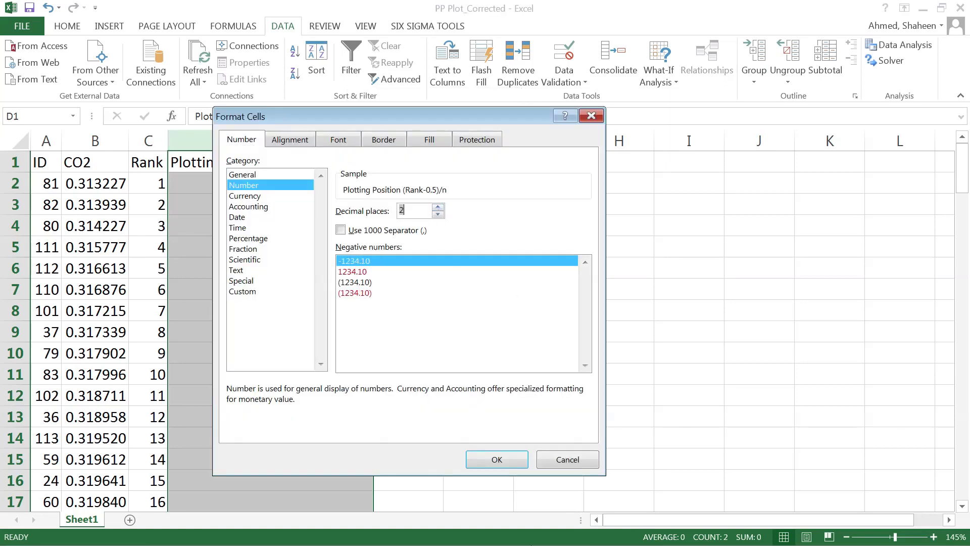
{"action": "left_click", "coordinate": [497, 459]}
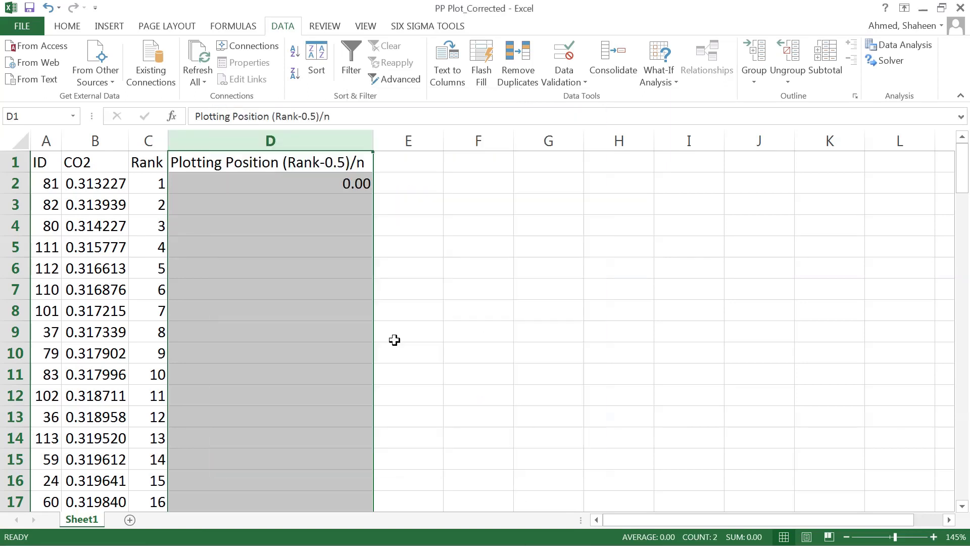
Reopen Format Cells for column D and set decimal places to 4
{"action": "right_click", "coordinate": [360, 175]}
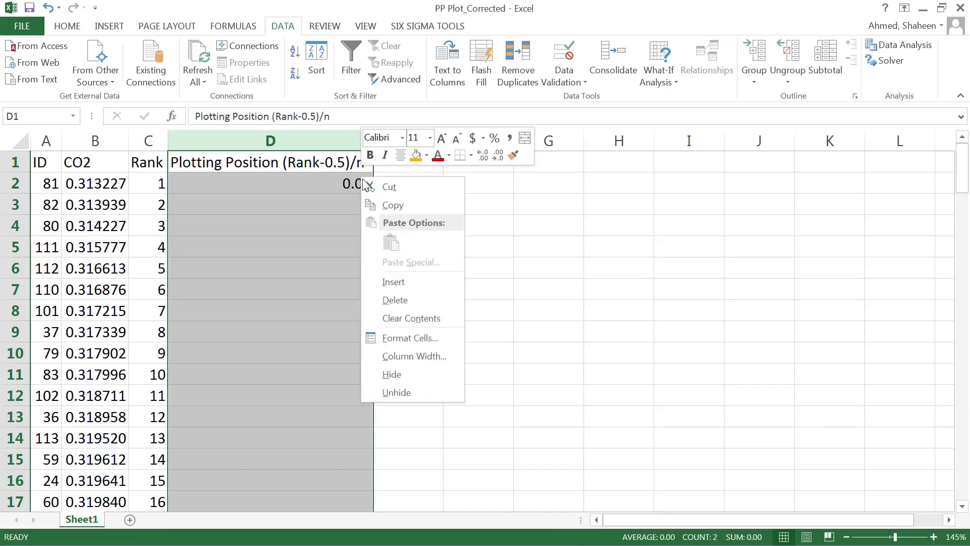
{"action": "left_click", "coordinate": [431, 337]}
{"action": "double_click", "coordinate": [459, 243]}
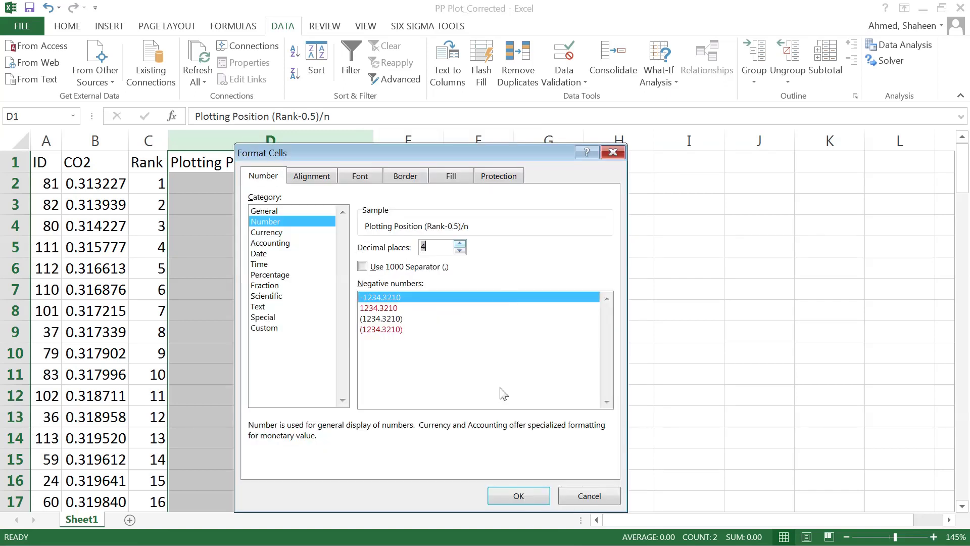
Apply the 4-decimal format and fill D2's formula down to D121 (0.0042 to 0.9958)
{"action": "left_click", "coordinate": [519, 494]}
{"action": "left_click", "coordinate": [368, 183]}
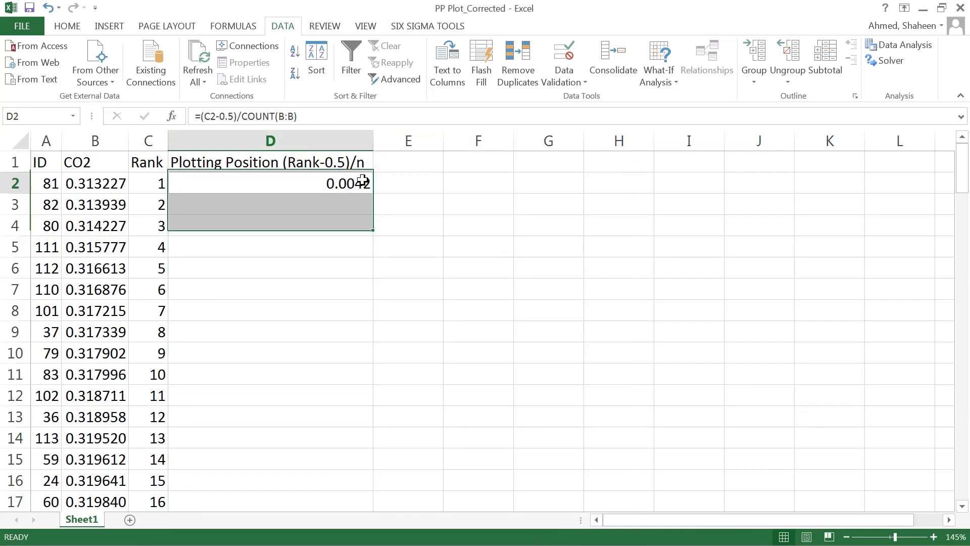
{"action": "double_click", "coordinate": [369, 195]}
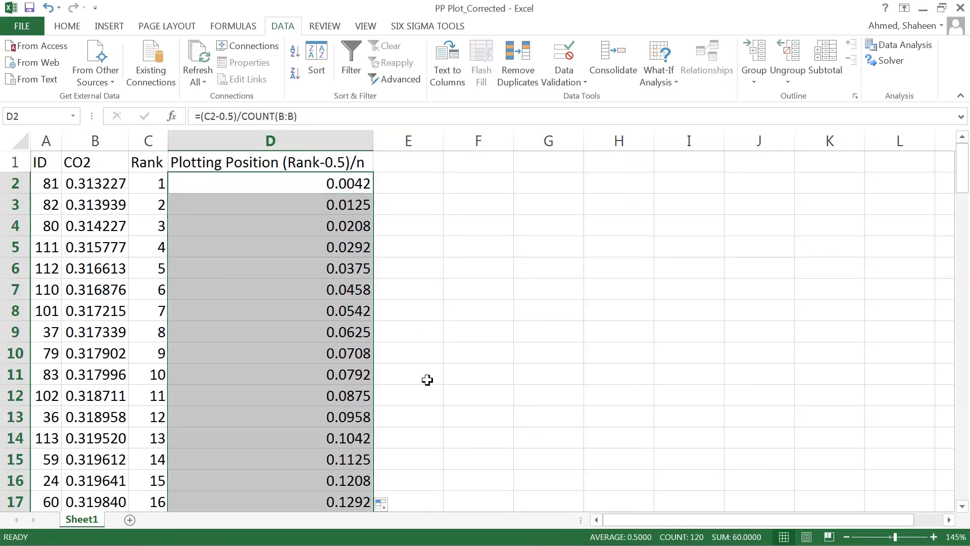
{"action": "scroll", "coordinate": [431, 381], "scroll_direction": "down", "scroll_amount": 20}
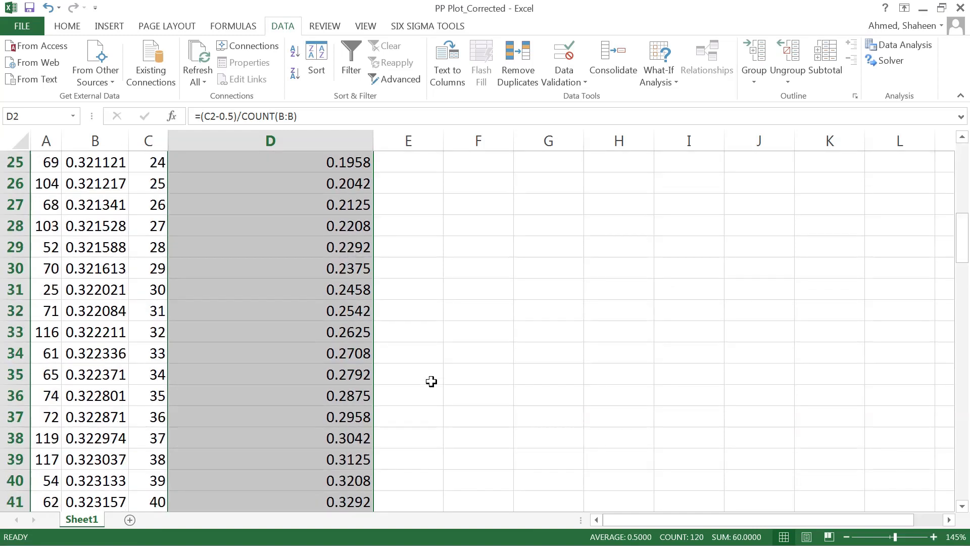
{"action": "scroll", "coordinate": [431, 381], "scroll_direction": "down", "scroll_amount": 8}
{"action": "scroll", "coordinate": [431, 381], "scroll_direction": "up", "scroll_amount": 5}
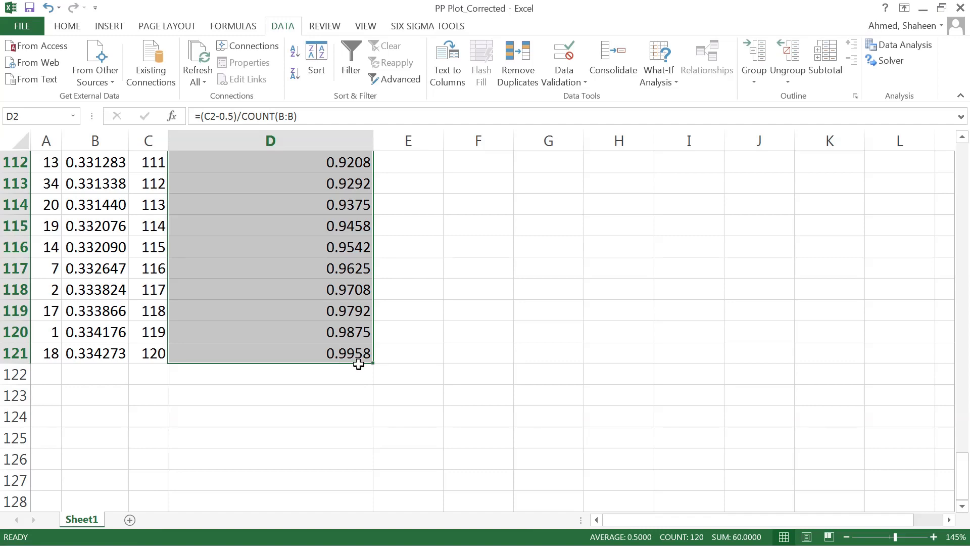
{"action": "scroll", "coordinate": [358, 363], "scroll_direction": "up", "scroll_amount": 20}
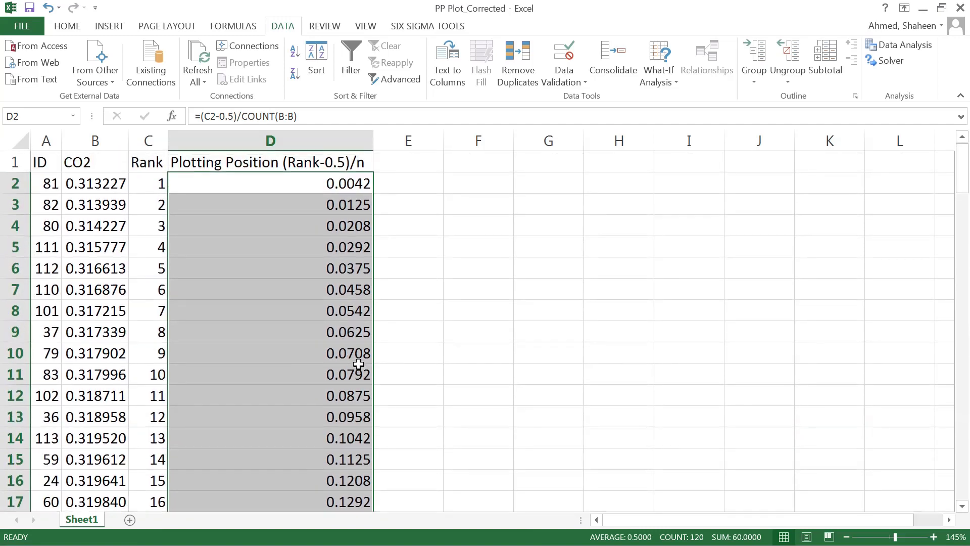
{"action": "left_click", "coordinate": [412, 162]}
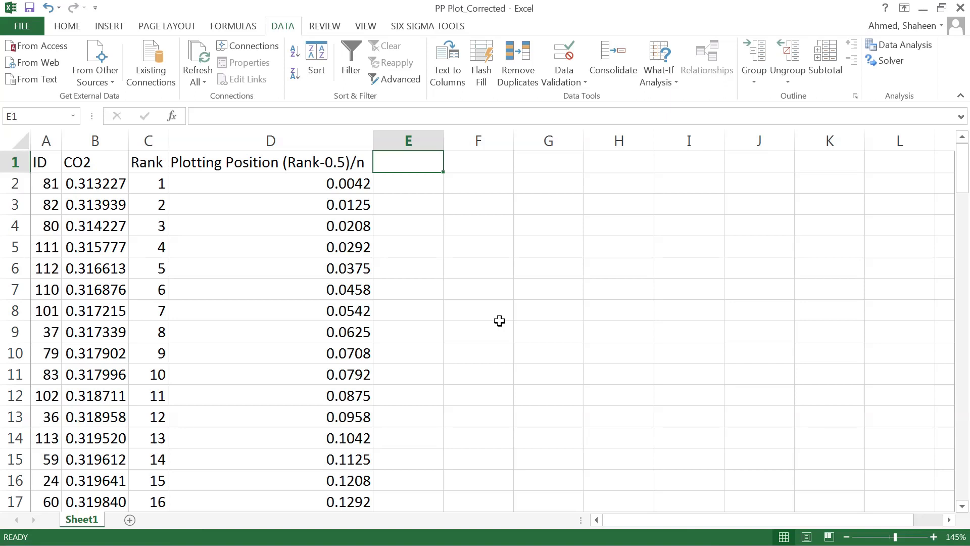
Type the heading 'Expected from a Normal Distribution' into cell E1
{"action": "type", "text": "eX"}
{"action": "key", "text": "BackSpace"}
{"action": "key", "text": "BackSpace"}
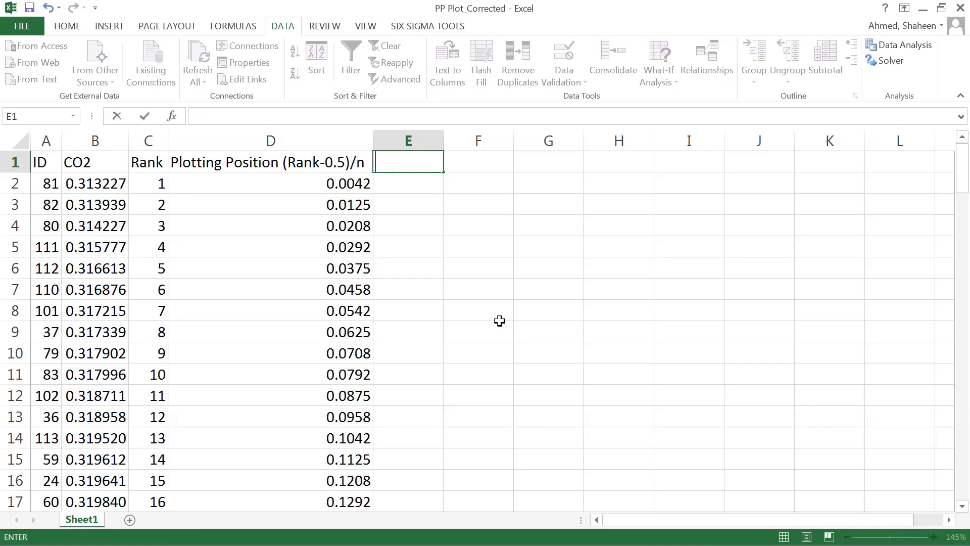
{"action": "type", "text": "e"}
{"action": "key", "text": "BackSpace"}
{"action": "type", "text": "Expected"}
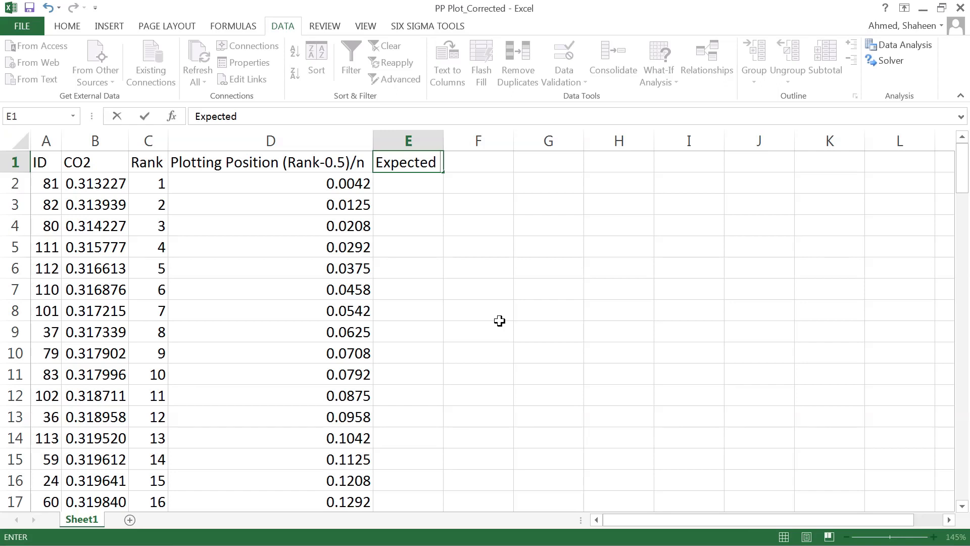
{"action": "type", "text": "from a narm"}
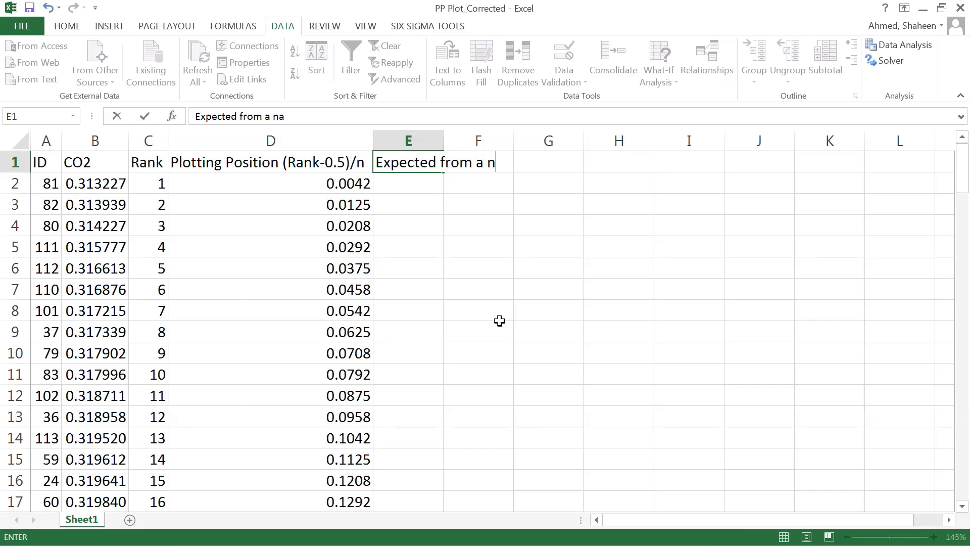
{"action": "key", "text": "BackSpace"}
{"action": "key", "text": "BackSpace"}
{"action": "key", "text": "BackSpace"}
{"action": "key", "text": "BackSpace"}
{"action": "type", "text": "Normal d"}
{"action": "key", "text": "BackSpace"}
{"action": "type", "text": "Dis"}
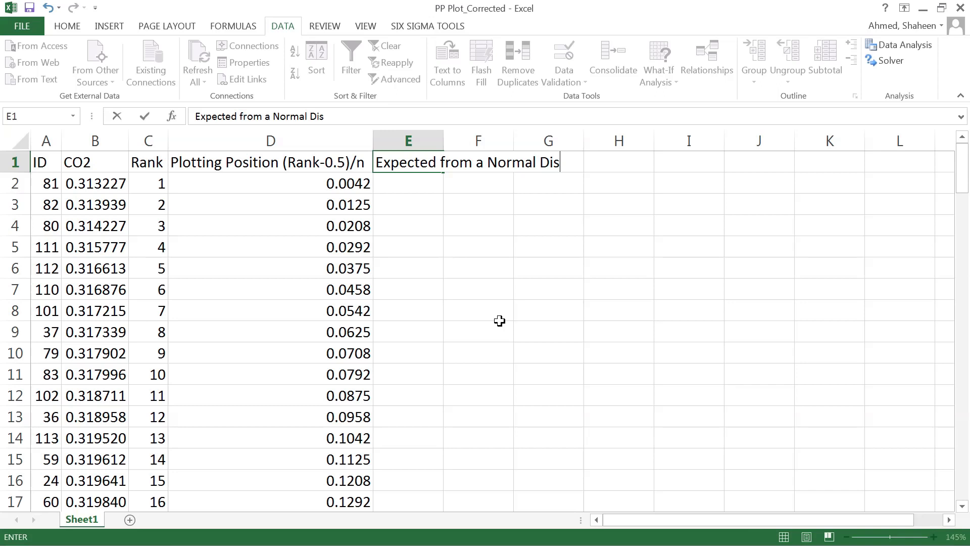
{"action": "type", "text": "tribution"}
{"action": "key", "text": "Return"}
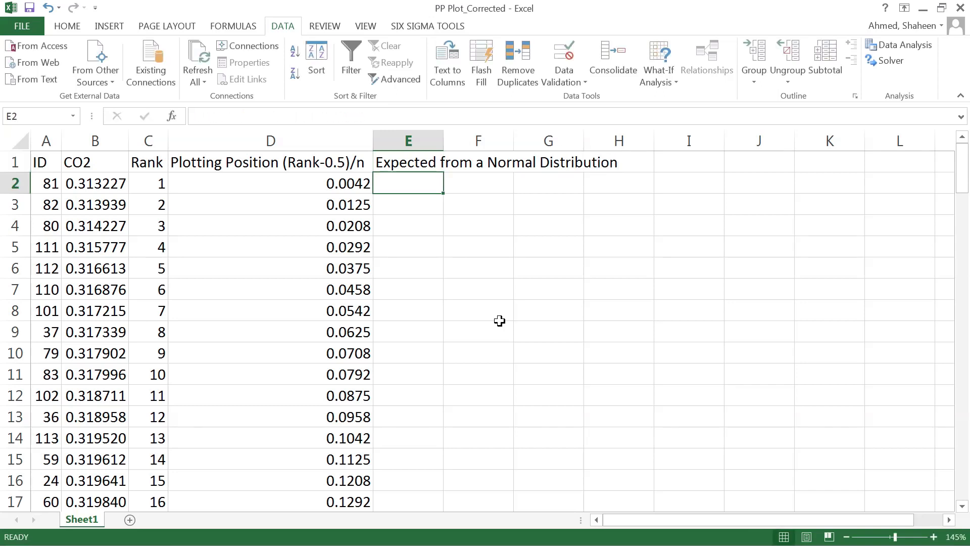
Autofit column E to its new heading
{"action": "double_click", "coordinate": [443, 145]}
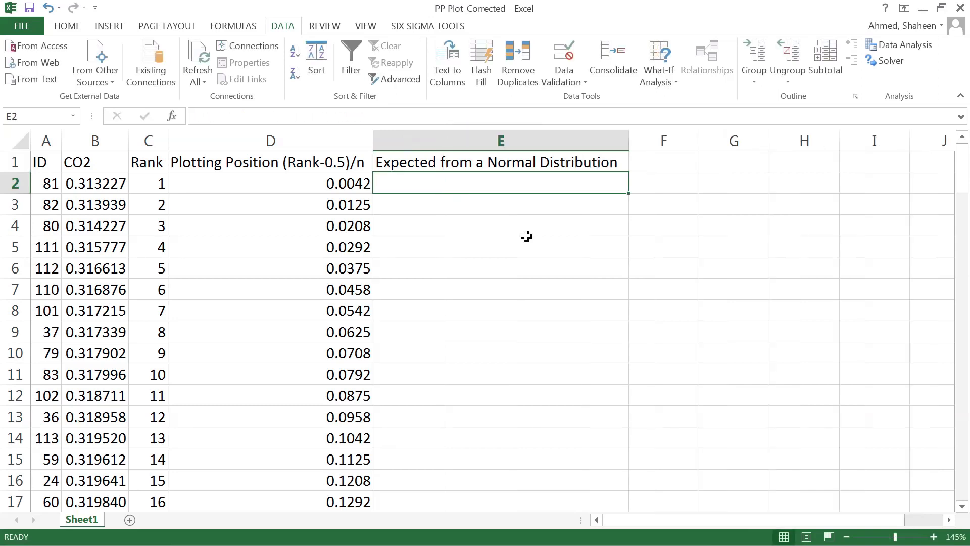
{"action": "left_click", "coordinate": [111, 141]}
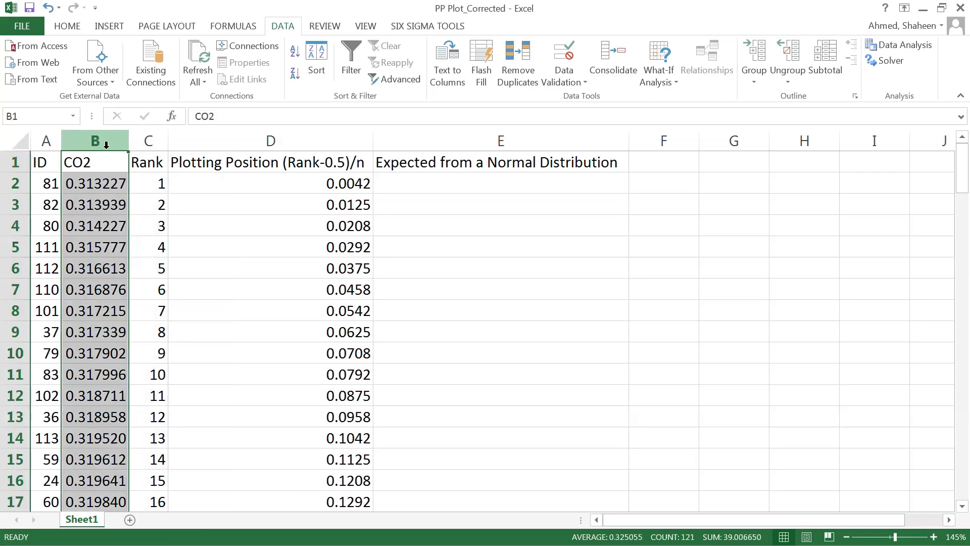
{"action": "left_click", "coordinate": [560, 190]}
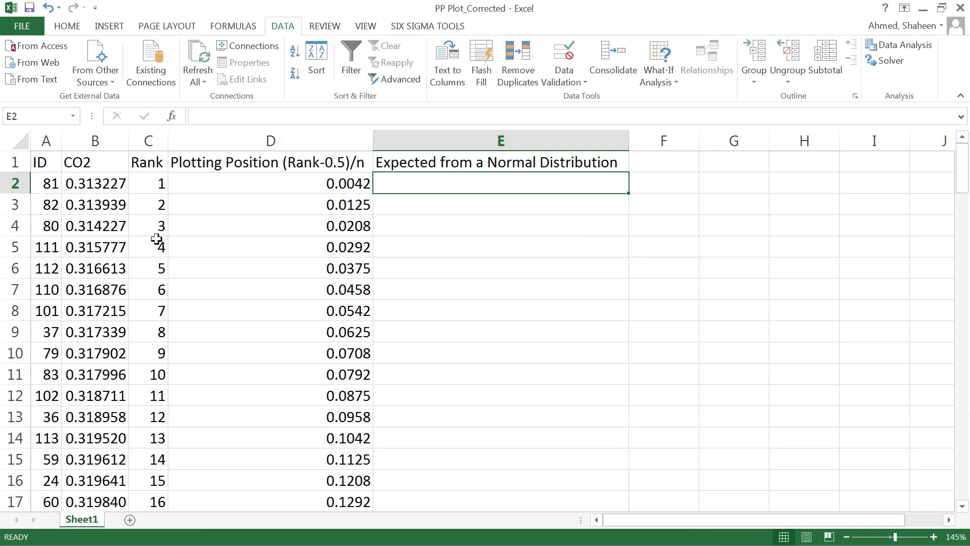
Change header B1 to 'Observed CO2' and autofit column B
{"action": "left_click", "coordinate": [119, 133]}
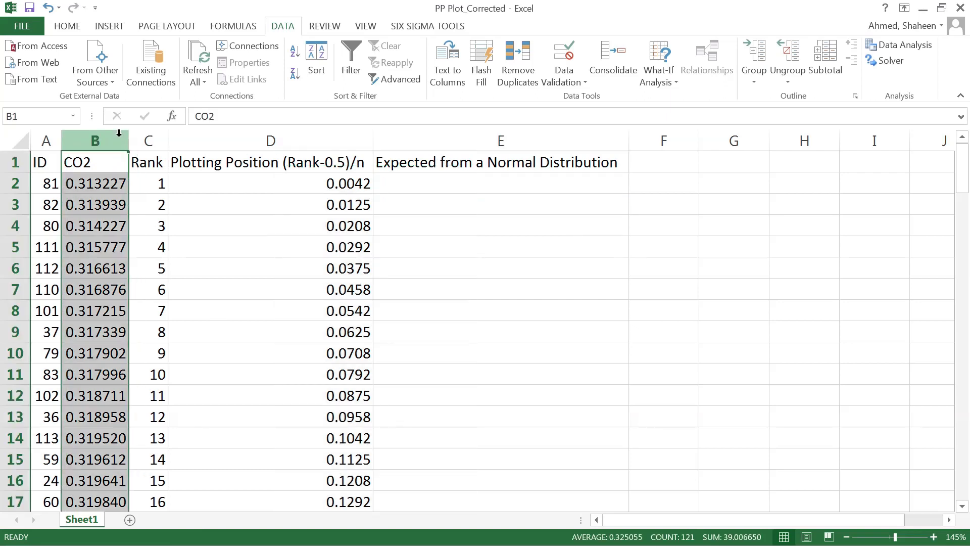
{"action": "left_click_drag", "start_coordinate": [80, 162], "coordinate": [81, 224]}
{"action": "double_click", "coordinate": [101, 162]}
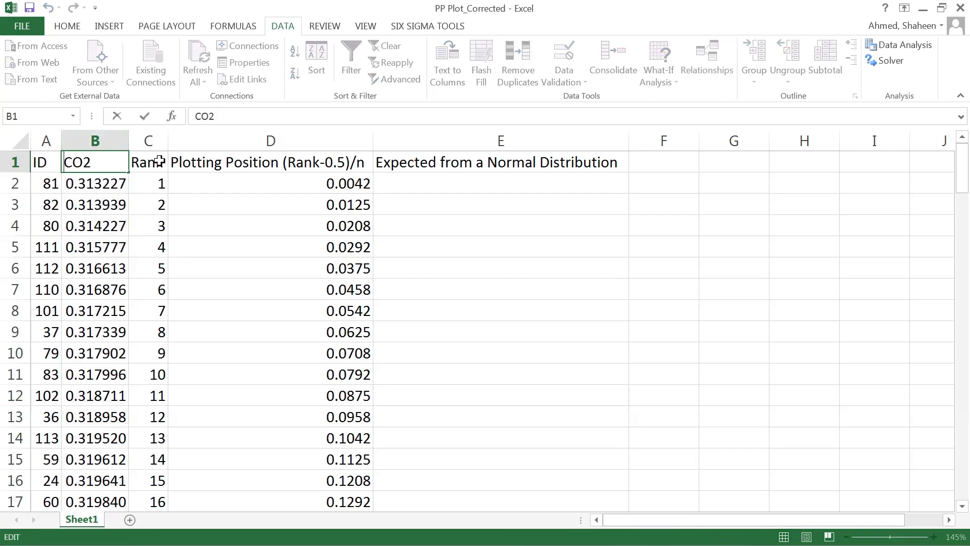
{"action": "type", "text": "Obs"}
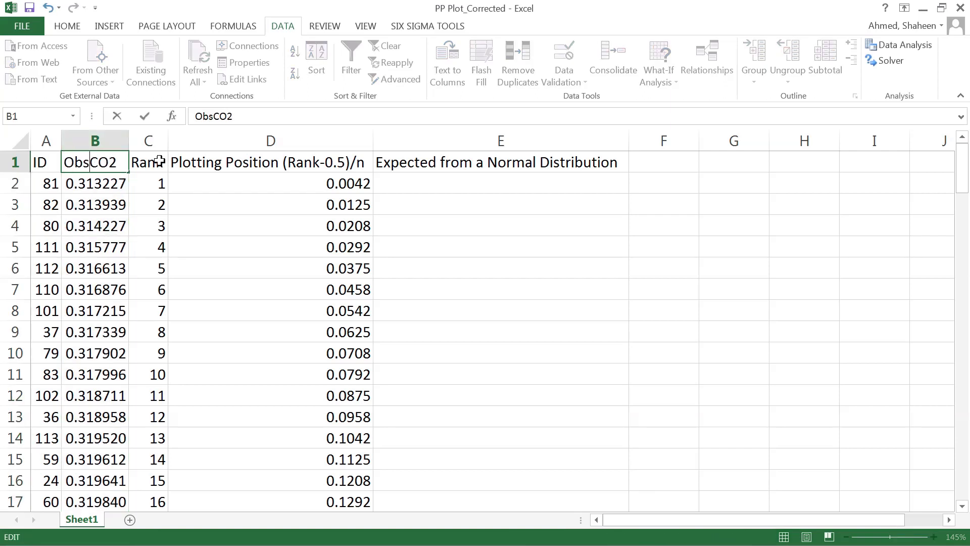
{"action": "type", "text": "erved"}
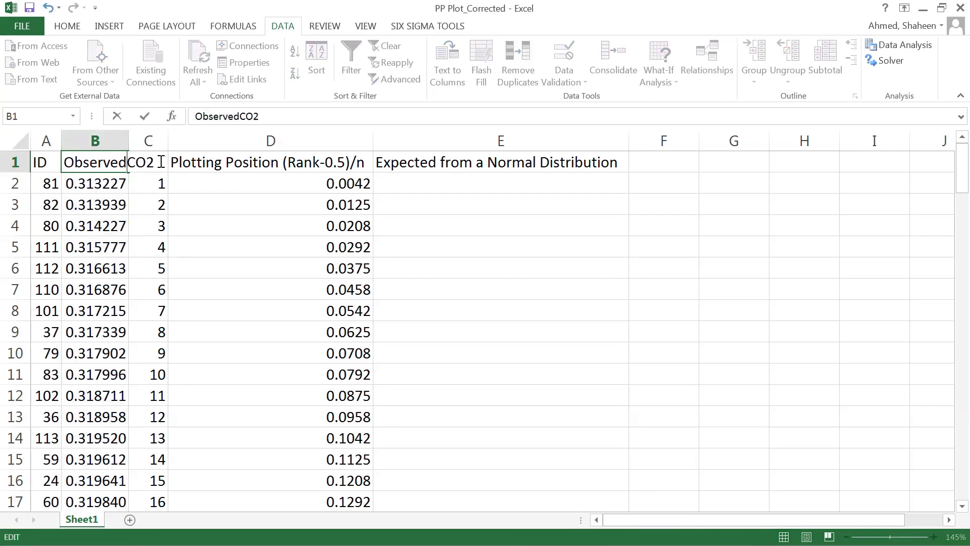
{"action": "key", "text": "Return"}
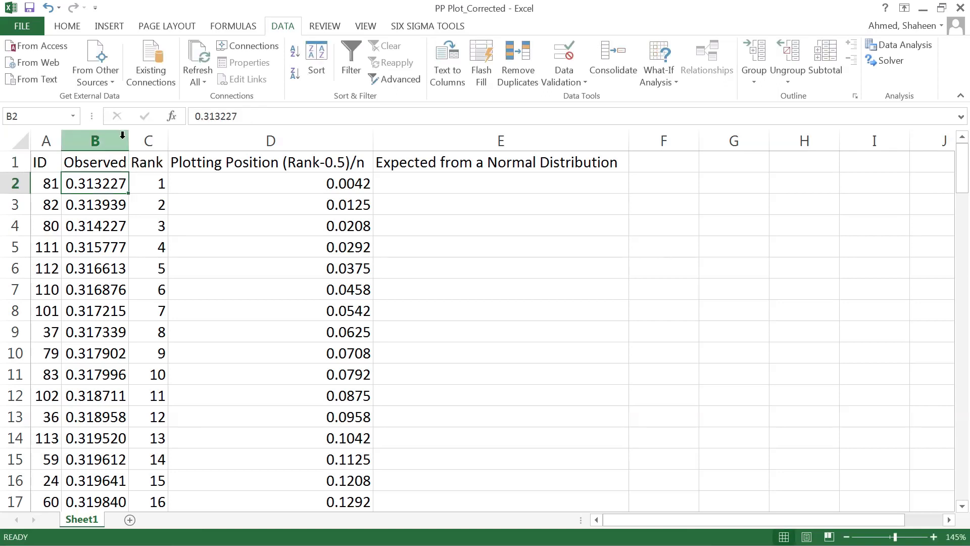
{"action": "double_click", "coordinate": [129, 141]}
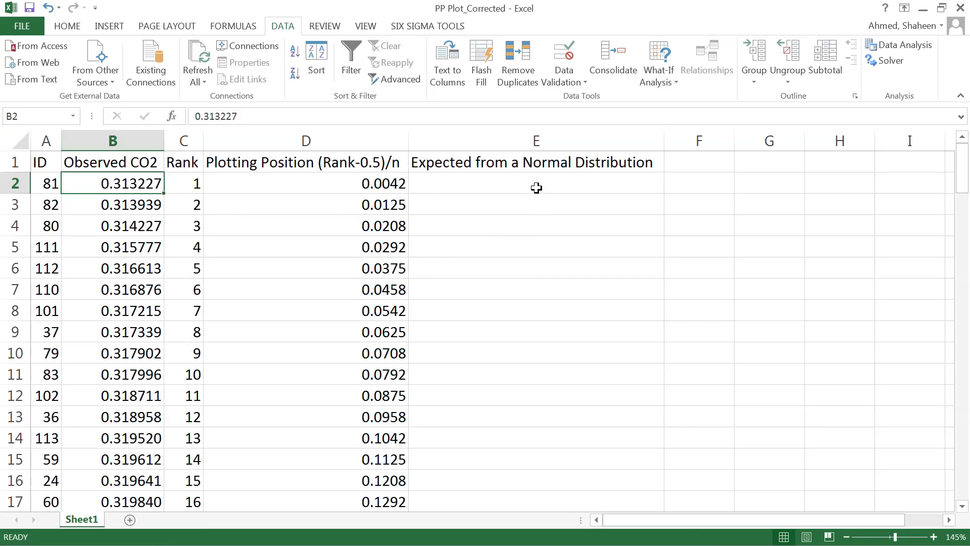
Label F2 'Mean=' and enter =AVERAGE(B:B) in G2, giving 0.325055
{"action": "left_click", "coordinate": [489, 187]}
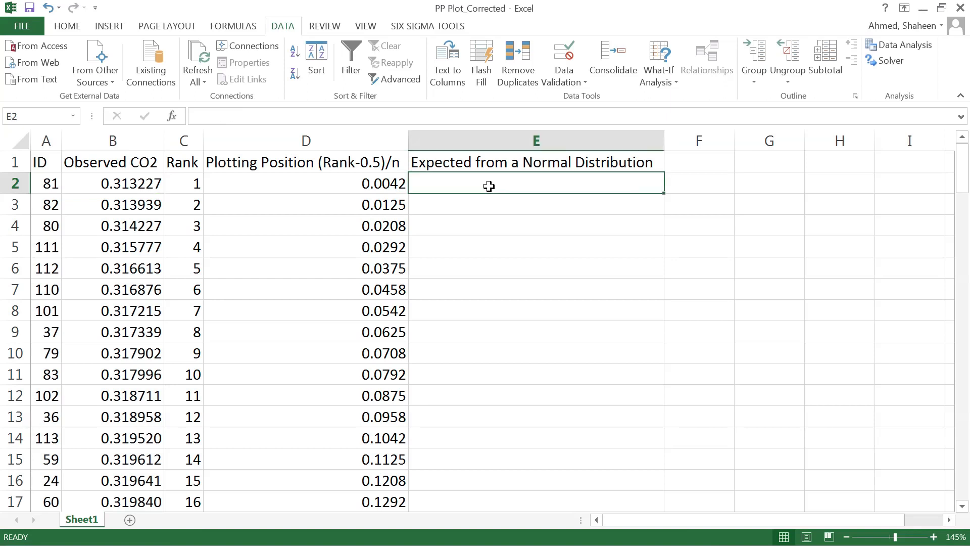
{"action": "left_click", "coordinate": [718, 189]}
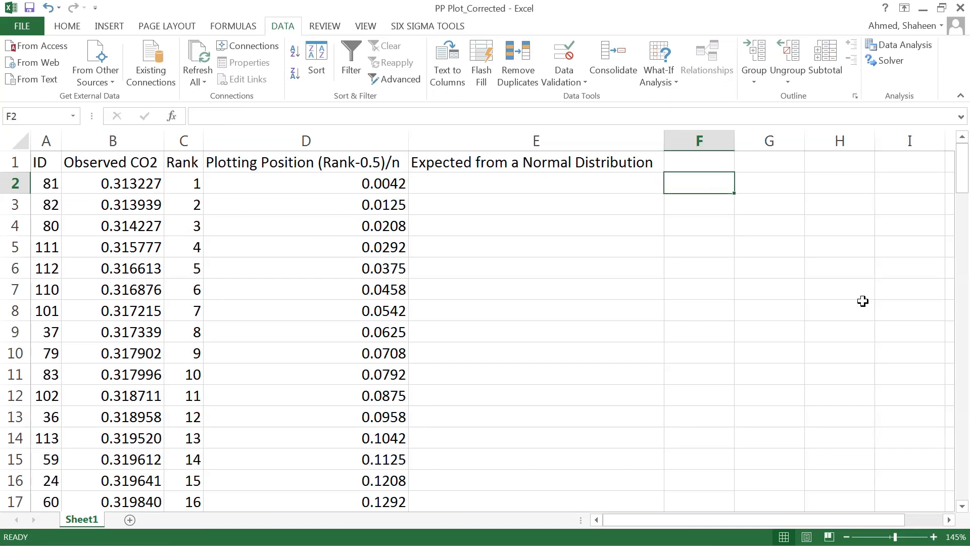
{"action": "type", "text": "Mean="}
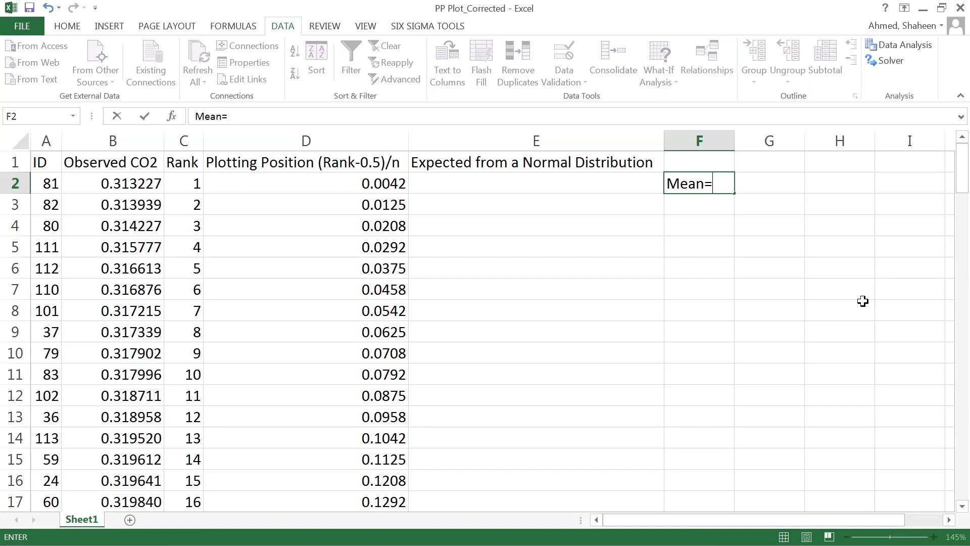
{"action": "key", "text": "Tab"}
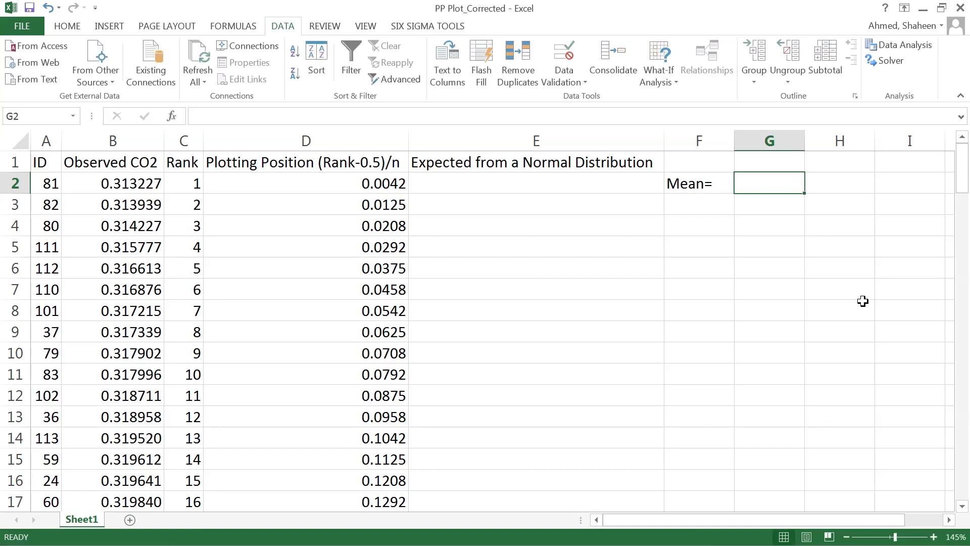
{"action": "type", "text": "=ave"}
{"action": "key", "text": "BackSpace"}
{"action": "key", "text": "BackSpace"}
{"action": "key", "text": "BackSpace"}
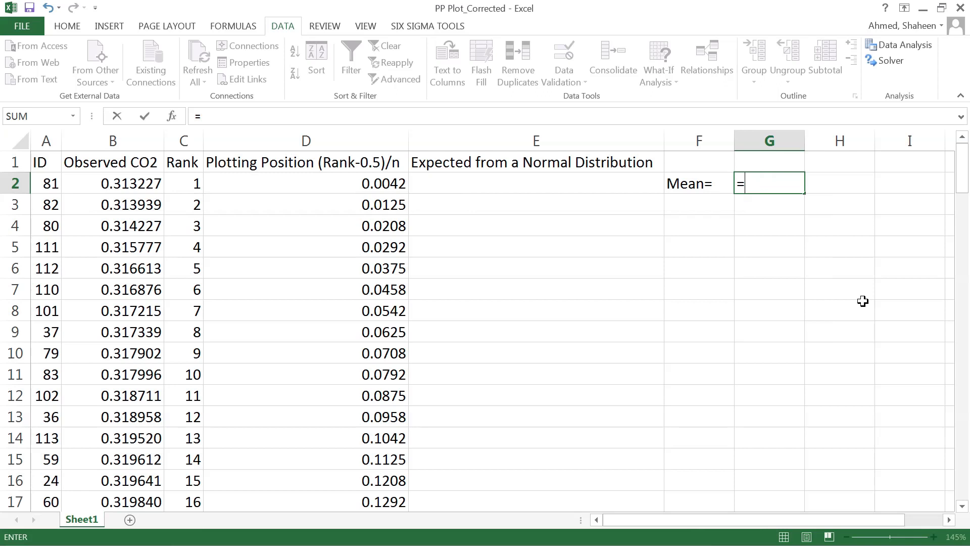
{"action": "type", "text": "AVERAGE"}
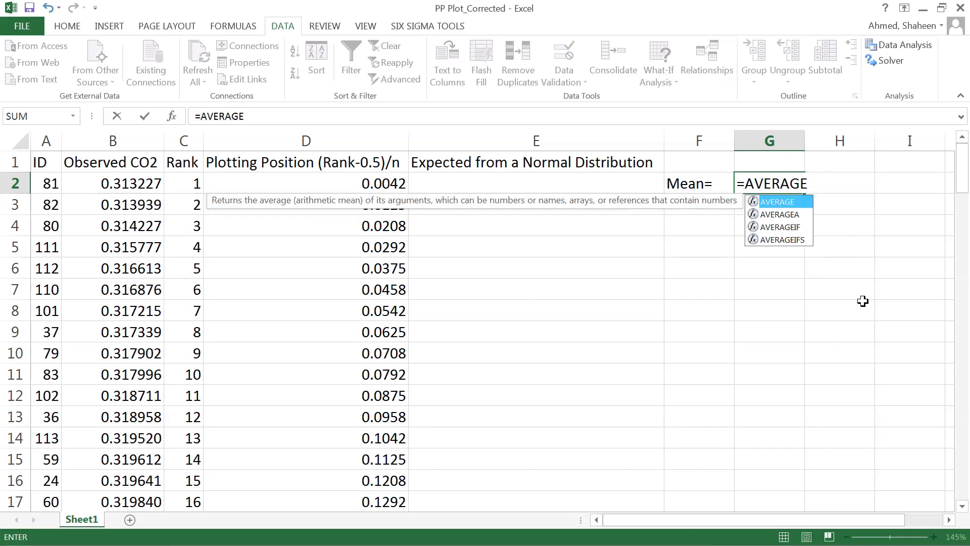
{"action": "type", "text": "("}
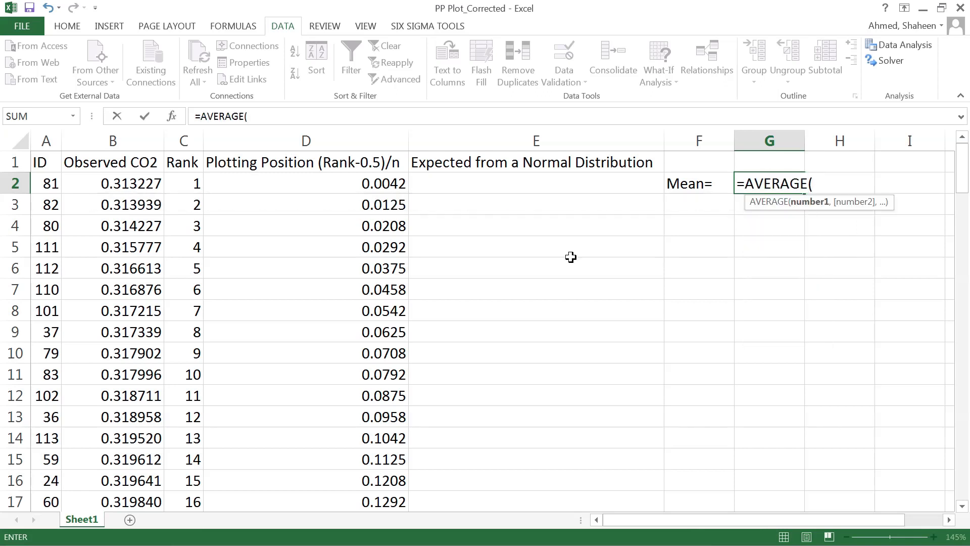
{"action": "left_click", "coordinate": [134, 158]}
{"action": "left_click", "coordinate": [148, 133]}
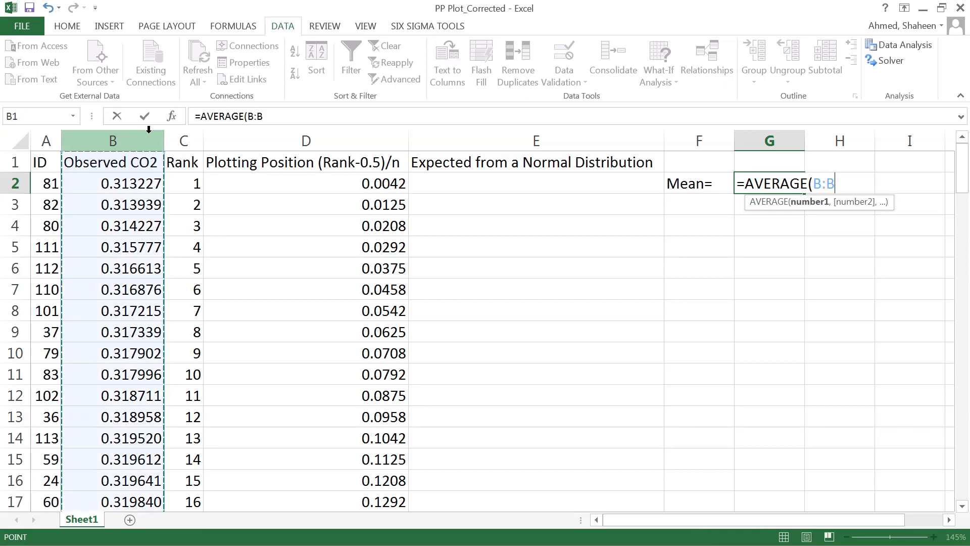
{"action": "key", "text": "Return"}
Label F3 'STDEV =' and enter =STDEV(B:B) in G3, giving 0.004662
{"action": "type", "text": "STANDAR"}
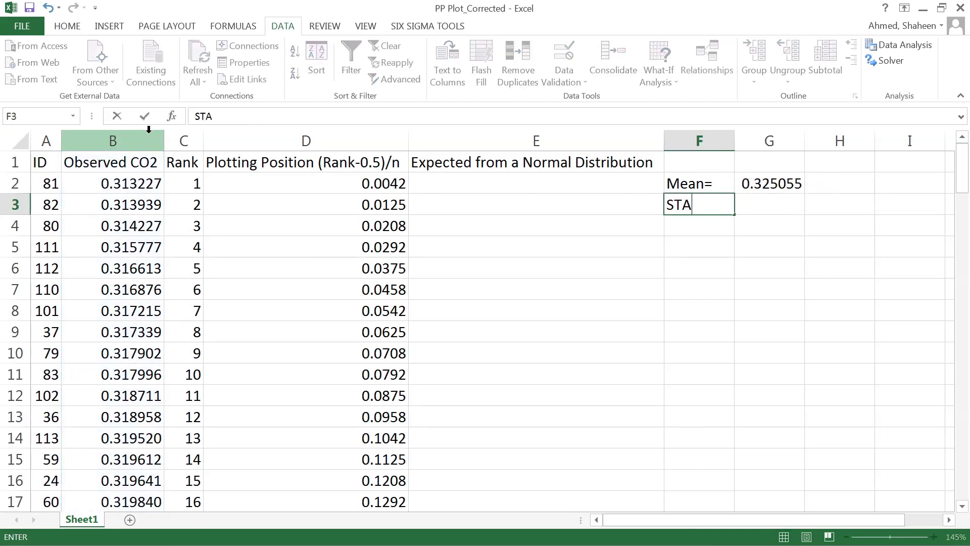
{"action": "key", "text": "BackSpace"}
{"action": "key", "text": "BackSpace"}
{"action": "key", "text": "BackSpace"}
{"action": "key", "text": "BackSpace"}
{"action": "key", "text": "BackSpace"}
{"action": "type", "text": "DEV"}
{"action": "key", "text": "Tab"}
{"action": "type", "text": "=STEDEV"}
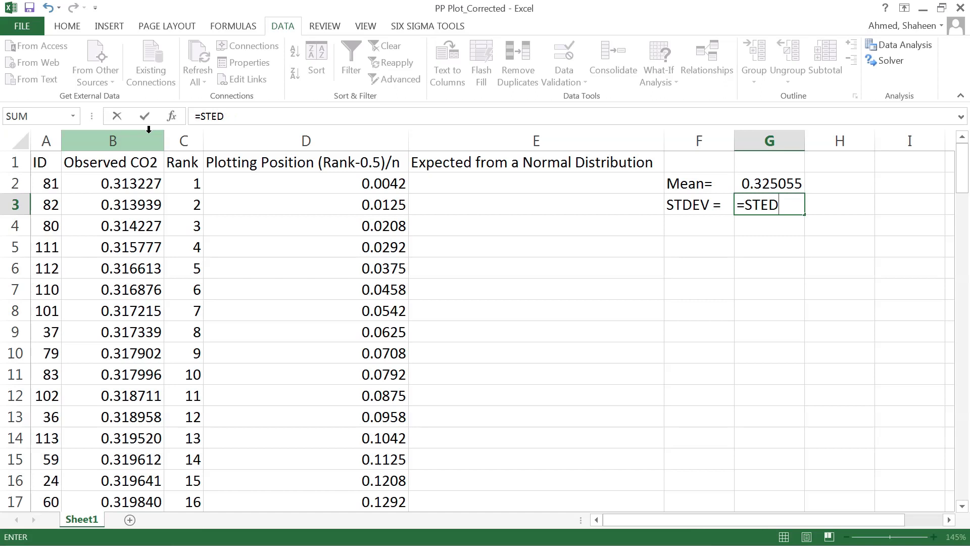
{"action": "key", "text": "BackSpace"}
{"action": "key", "text": "BackSpace"}
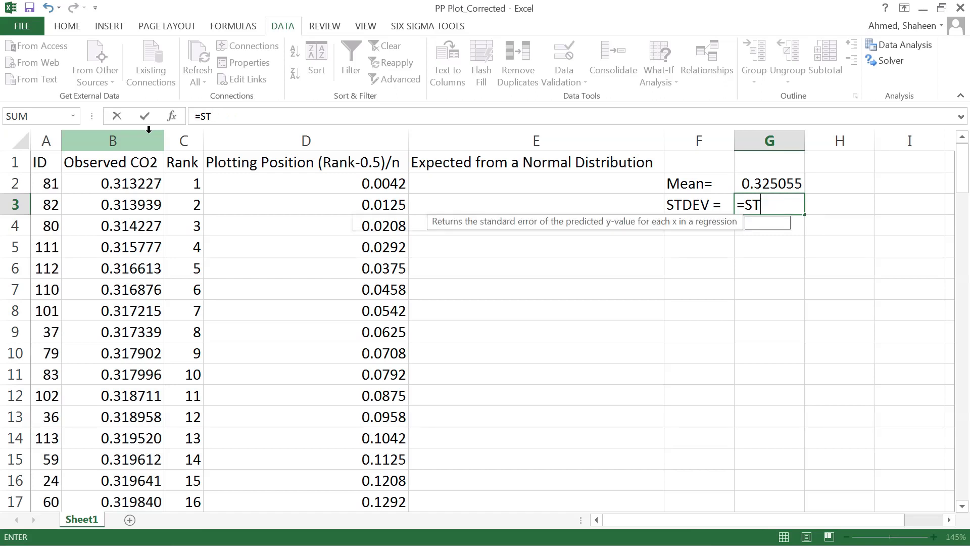
{"action": "type", "text": "DEV("}
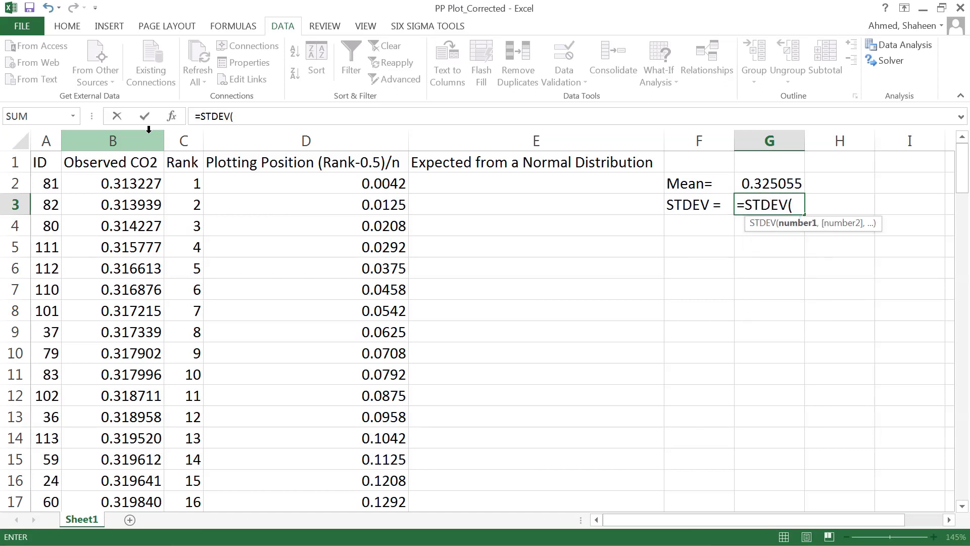
{"action": "left_click", "coordinate": [157, 140]}
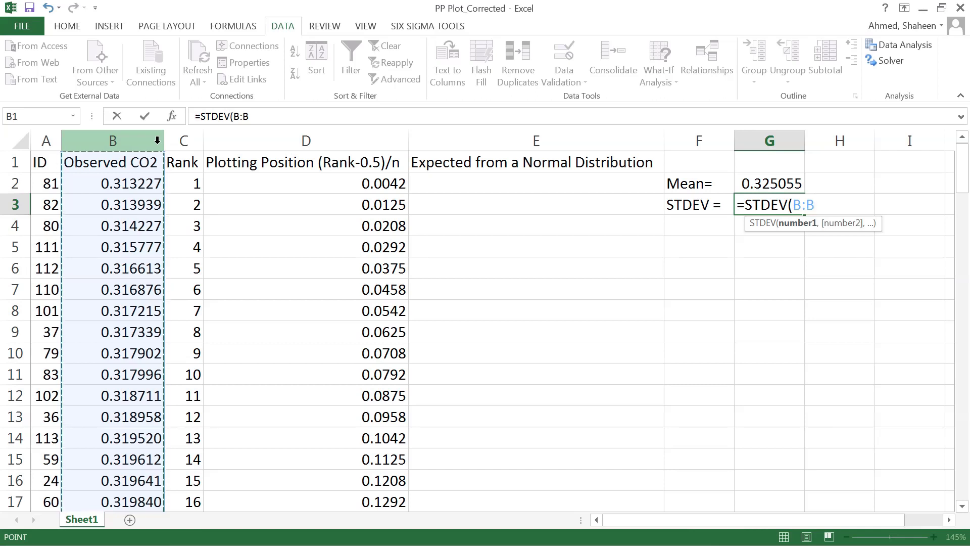
{"action": "key", "text": "Return"}
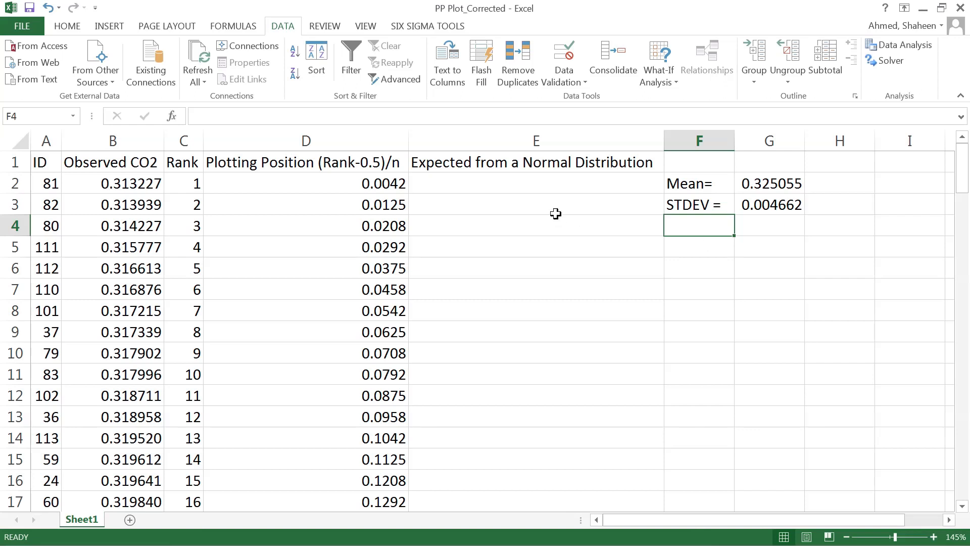
Start a NORMINV function in cell E2 for the expected values
{"action": "left_click", "coordinate": [500, 181]}
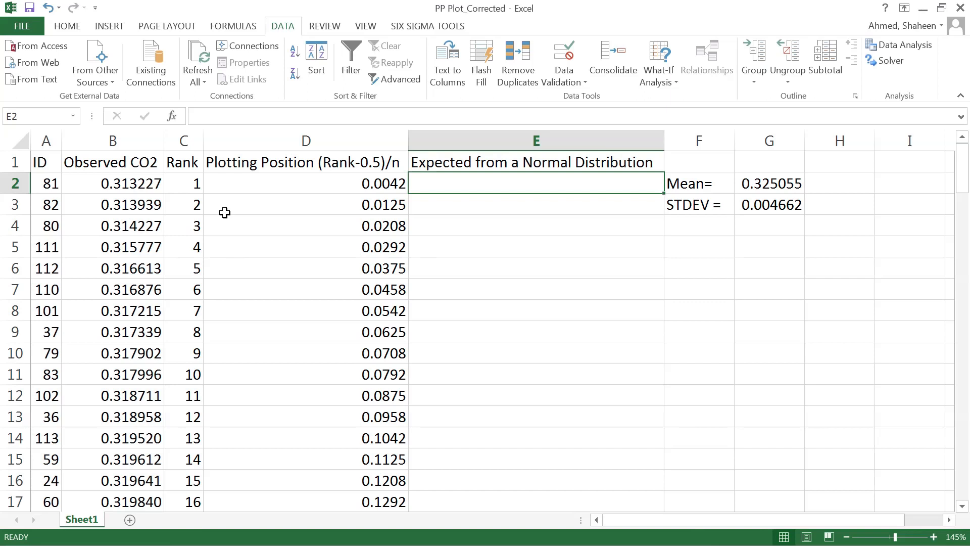
{"action": "left_click", "coordinate": [123, 183]}
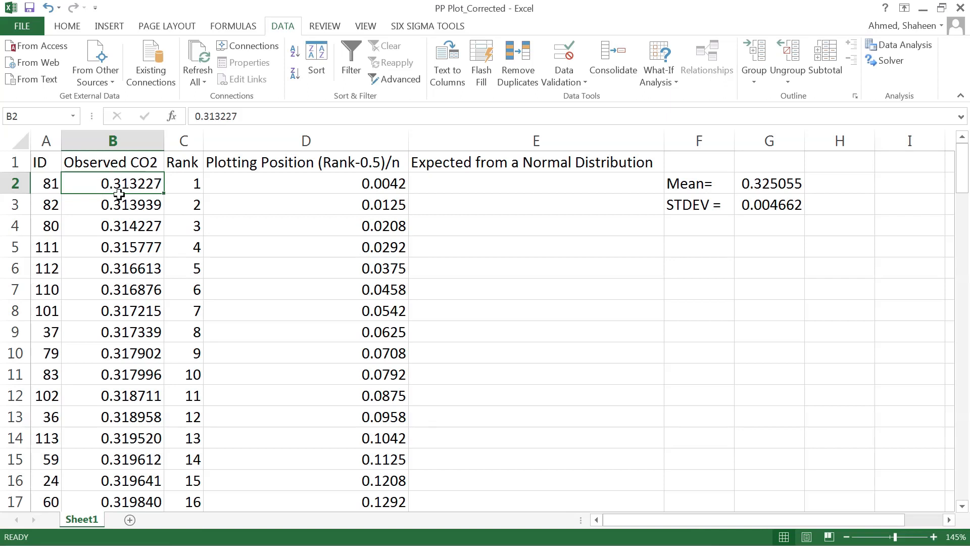
{"action": "left_click", "coordinate": [508, 185]}
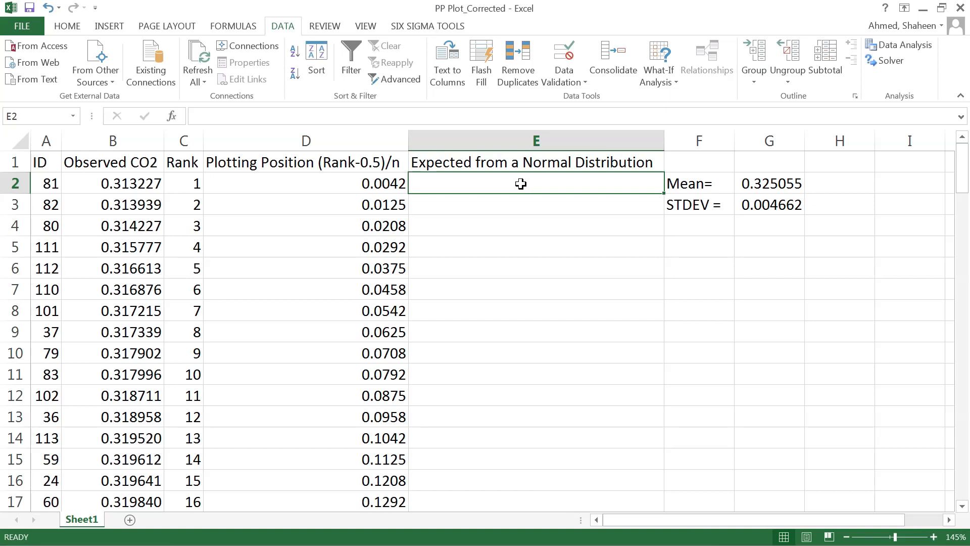
{"action": "type", "text": "="}
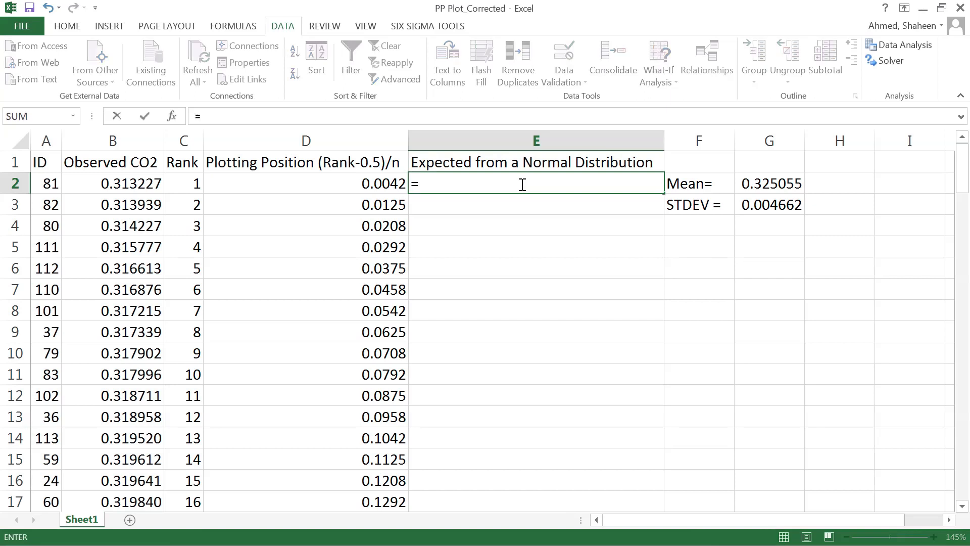
{"action": "type", "text": "nor"}
{"action": "key", "text": "BackSpace"}
{"action": "key", "text": "BackSpace"}
{"action": "key", "text": "BackSpace"}
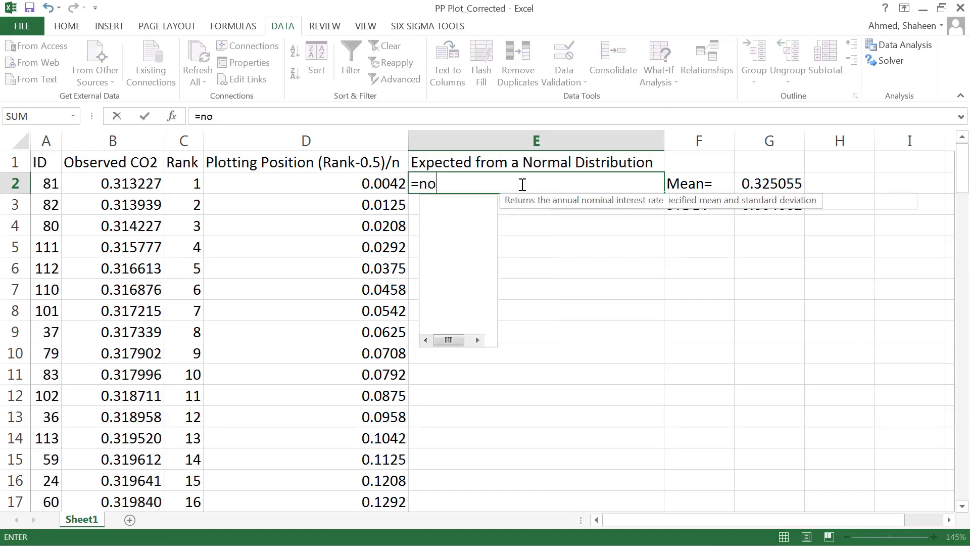
{"action": "type", "text": "NORMDIST"}
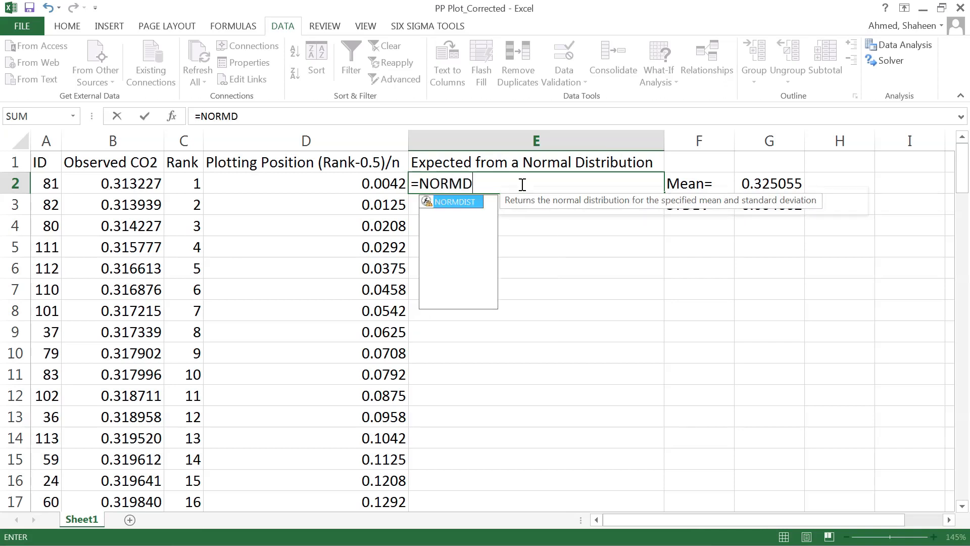
{"action": "key", "text": "BackSpace"}
{"action": "key", "text": "BackSpace"}
{"action": "key", "text": "BackSpace"}
{"action": "key", "text": "BackSpace"}
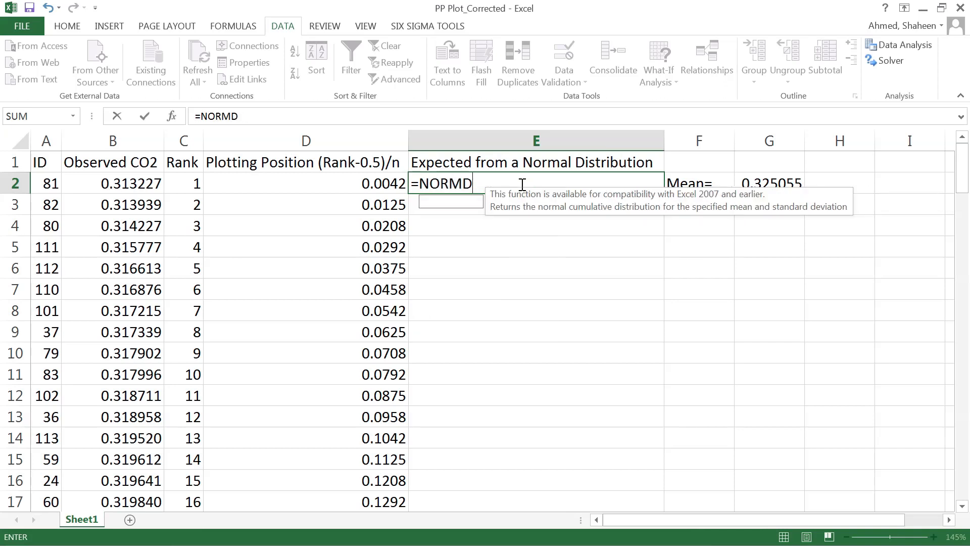
{"action": "type", "text": "INV("}
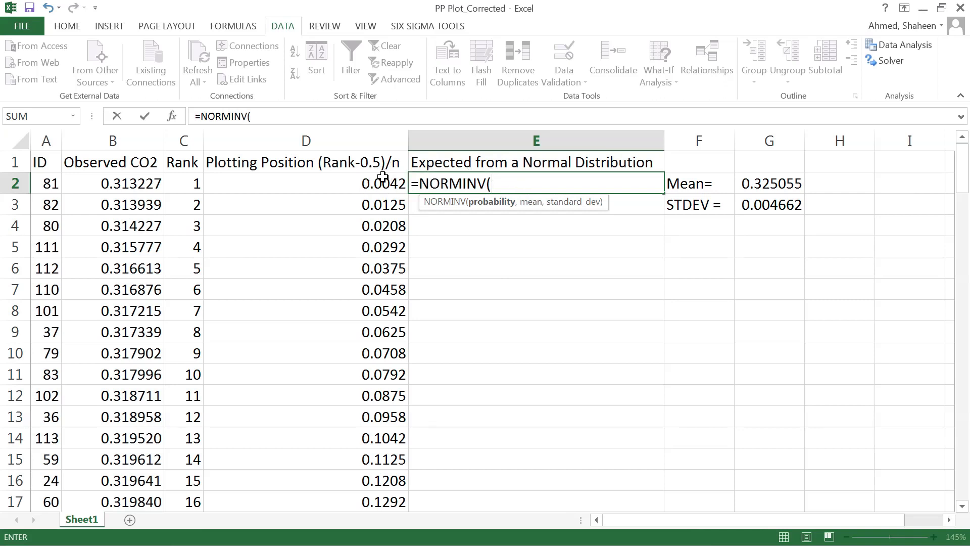
Complete E2 as =NORMINV(D2,$G$2,G3), giving 0.312755343 for rank 1
{"action": "left_click", "coordinate": [382, 178]}
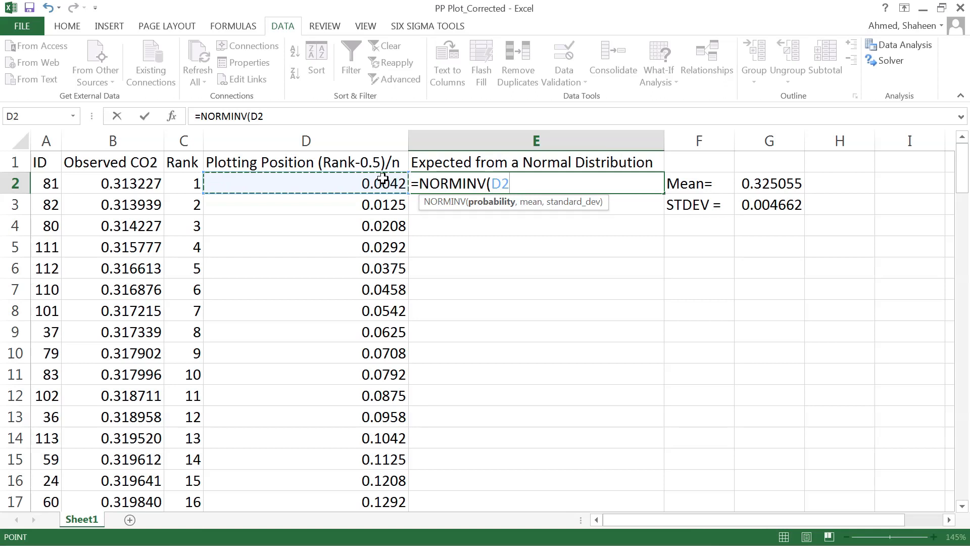
{"action": "type", "text": ","}
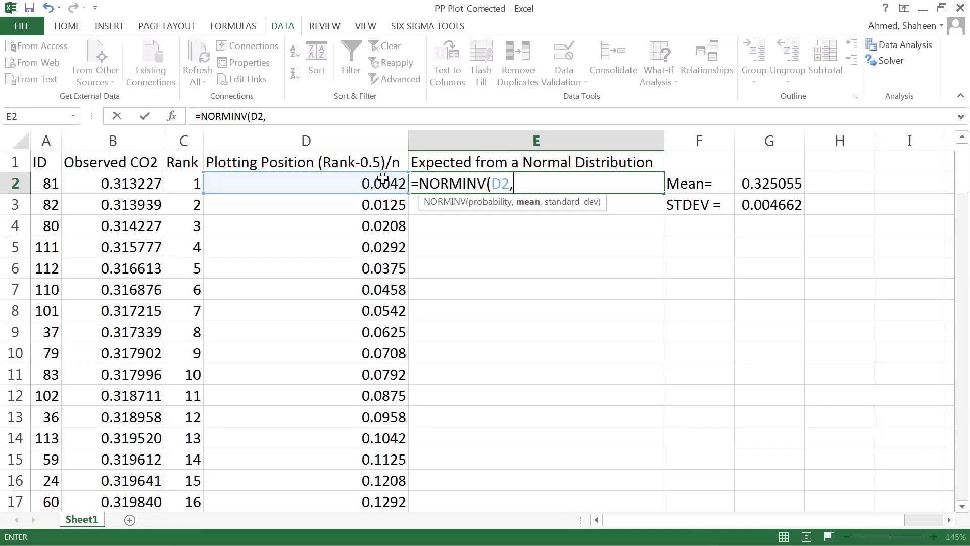
{"action": "left_click", "coordinate": [766, 176]}
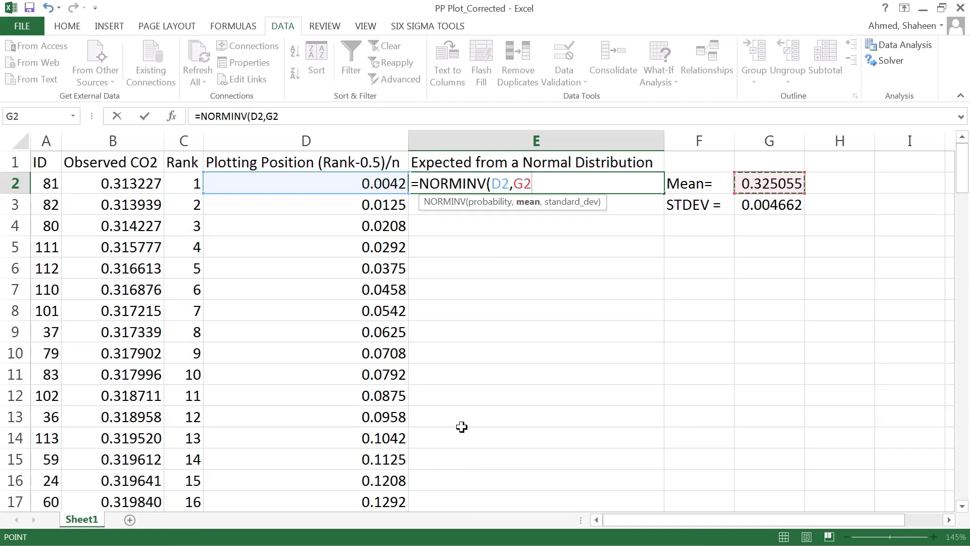
{"action": "key", "text": "F4"}
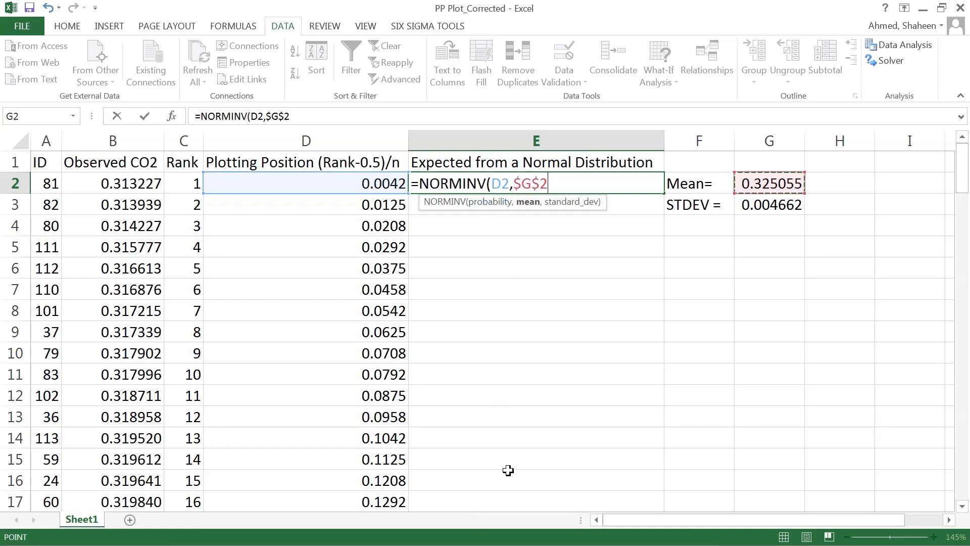
{"action": "type", "text": ","}
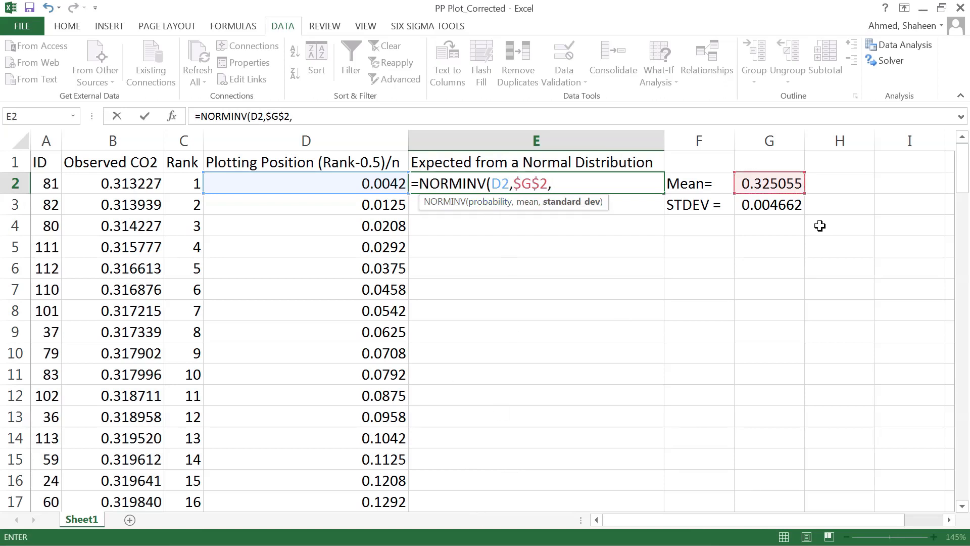
{"action": "left_click", "coordinate": [765, 203]}
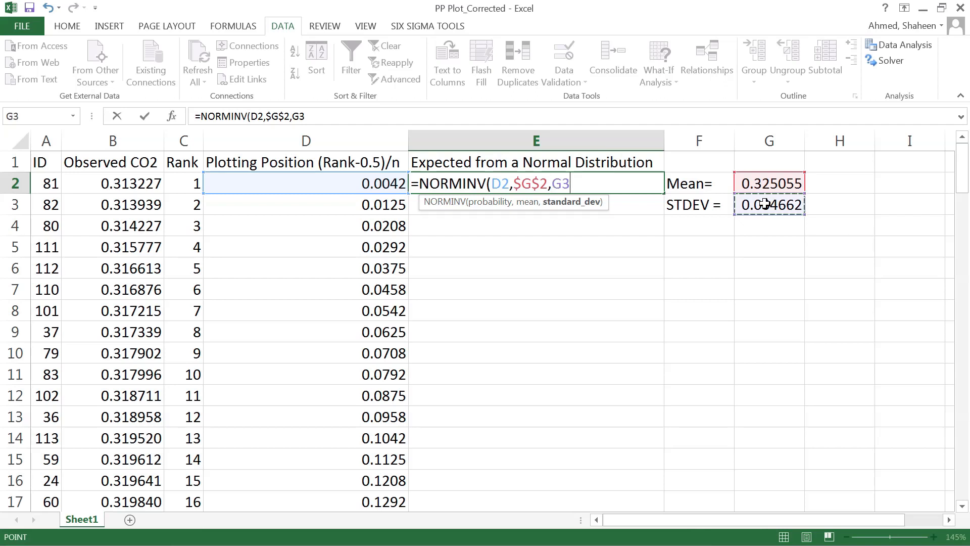
{"action": "type", "text": ")"}
{"action": "key", "text": "Return"}
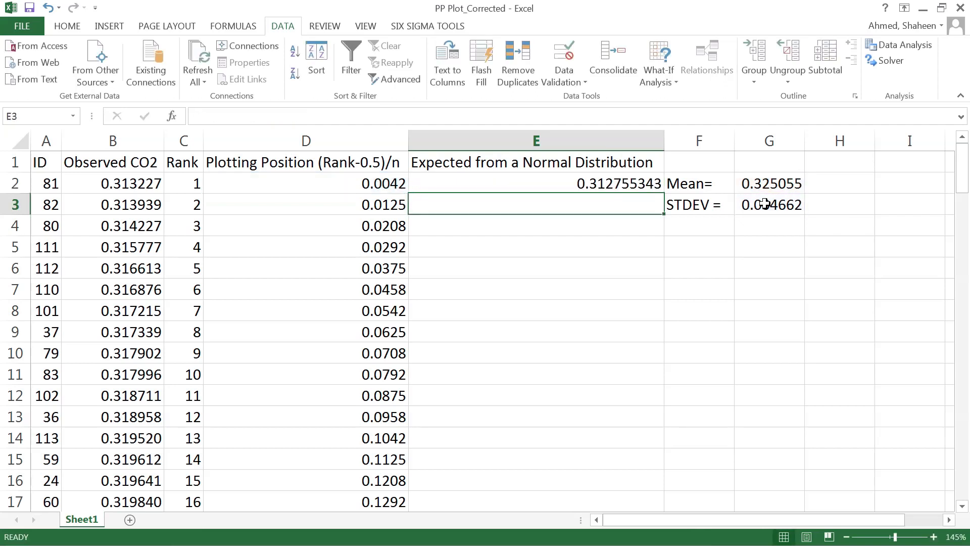
Fix the #NUM! errors by anchoring G3 and refilling =NORMINV(D2,$G$2,$G$3) through 120 rows
{"action": "left_click", "coordinate": [660, 187]}
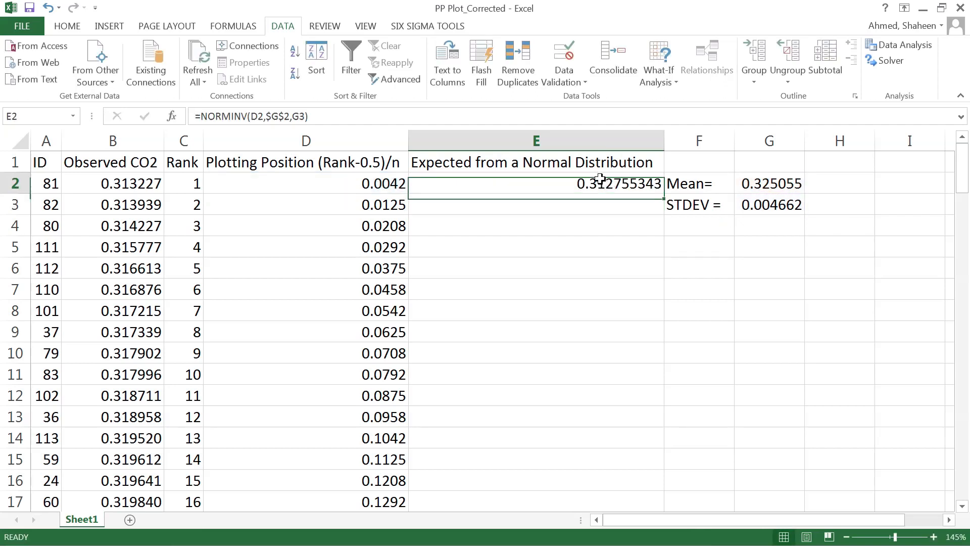
{"action": "double_click", "coordinate": [660, 187]}
{"action": "double_click", "coordinate": [610, 182]}
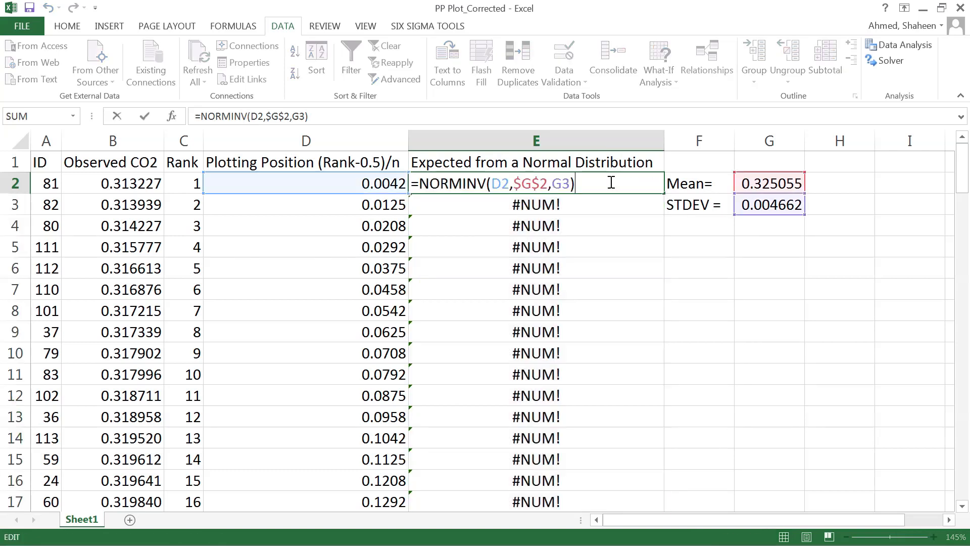
{"action": "left_click", "coordinate": [570, 182]}
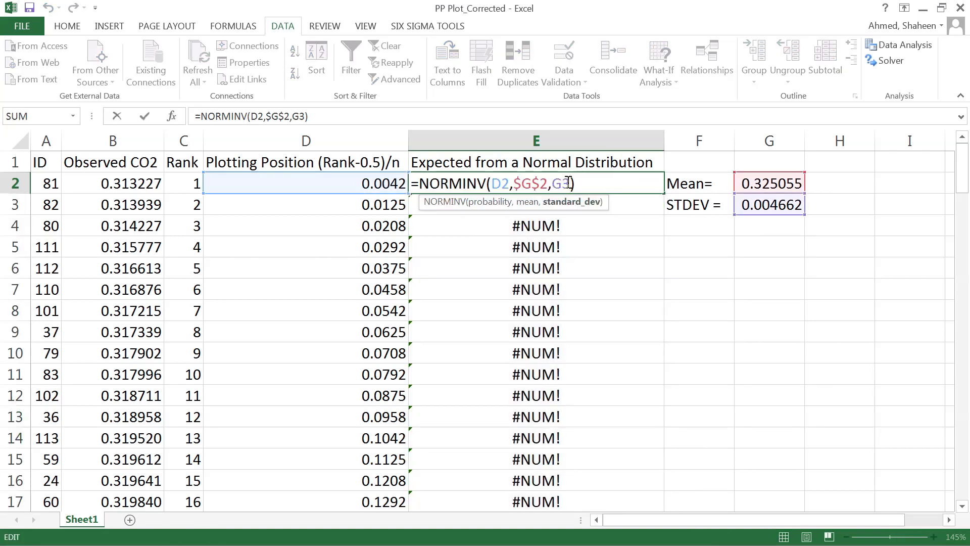
{"action": "key", "text": "F4"}
{"action": "key", "text": "Return"}
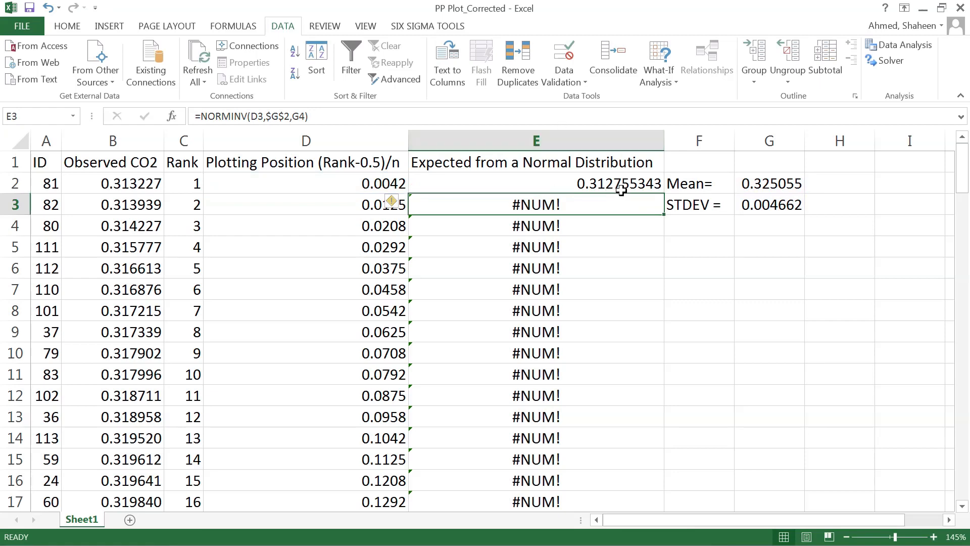
{"action": "key", "text": "Up"}
{"action": "double_click", "coordinate": [663, 193]}
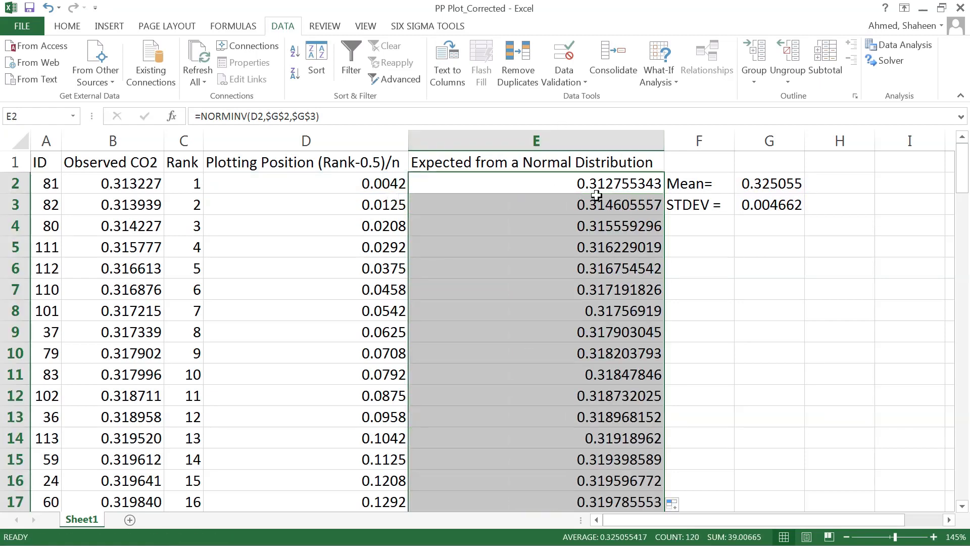
{"action": "left_click", "coordinate": [610, 186]}
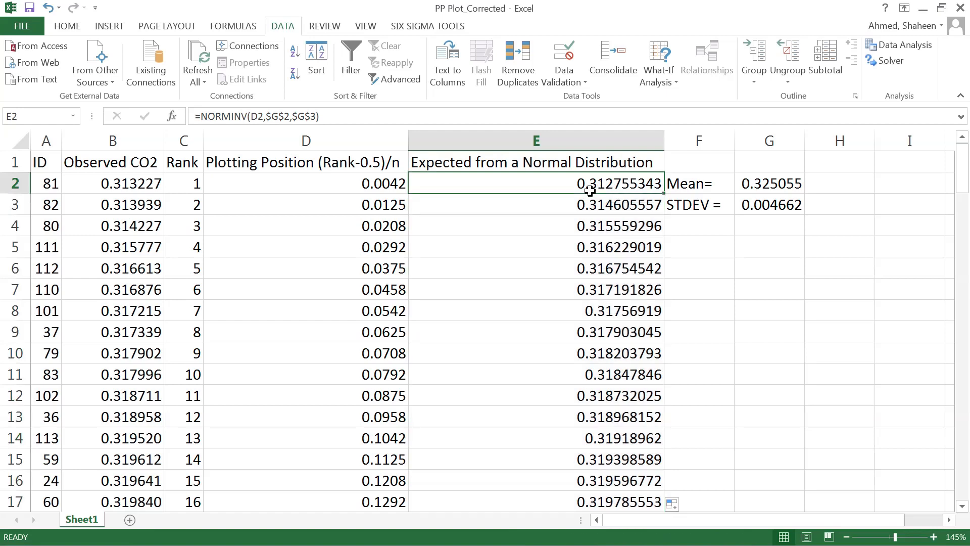
{"action": "left_click", "coordinate": [137, 179]}
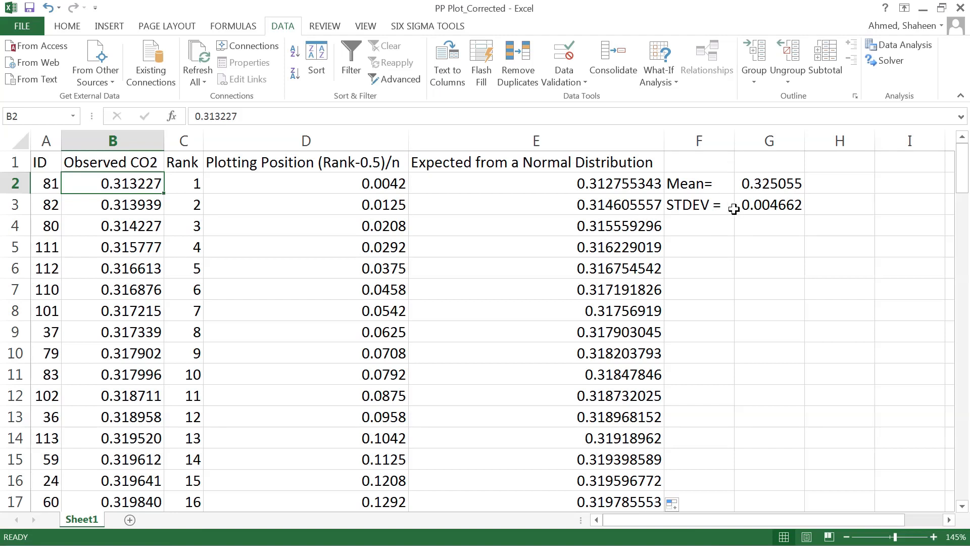
Insert an enlarged scatter chart of columns B and E, then turn on Show Ink
{"action": "left_click", "coordinate": [123, 135]}
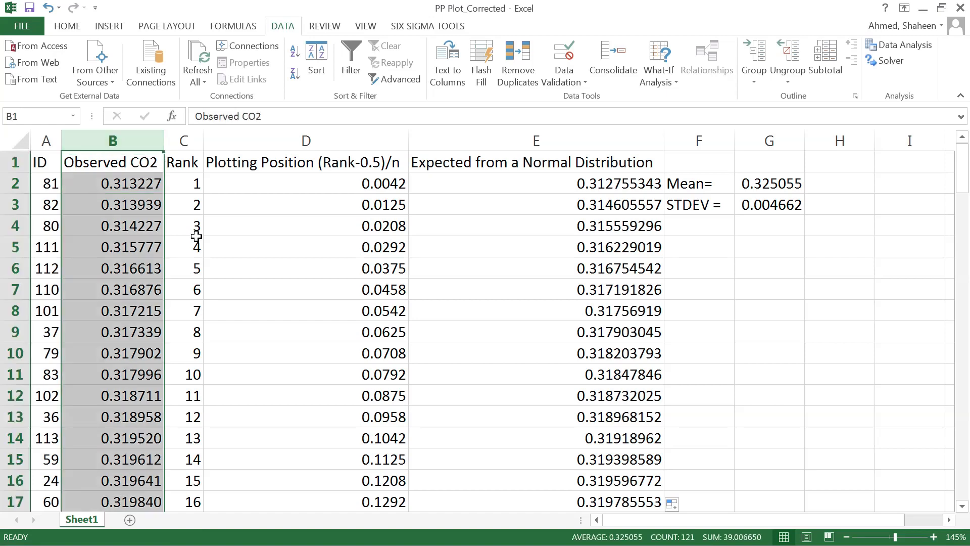
{"action": "left_click", "coordinate": [585, 135], "text": "ctrl"}
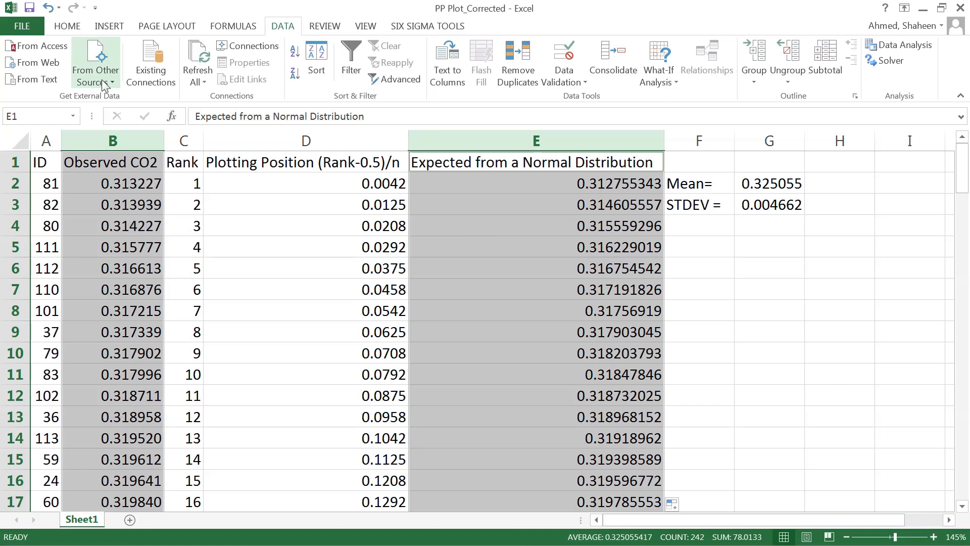
{"action": "left_click", "coordinate": [110, 26]}
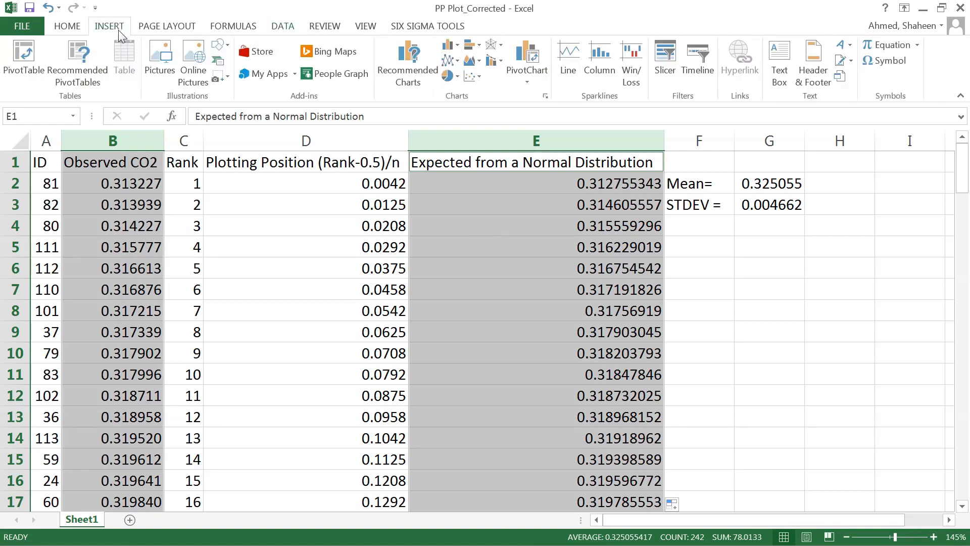
{"action": "left_click", "coordinate": [473, 77]}
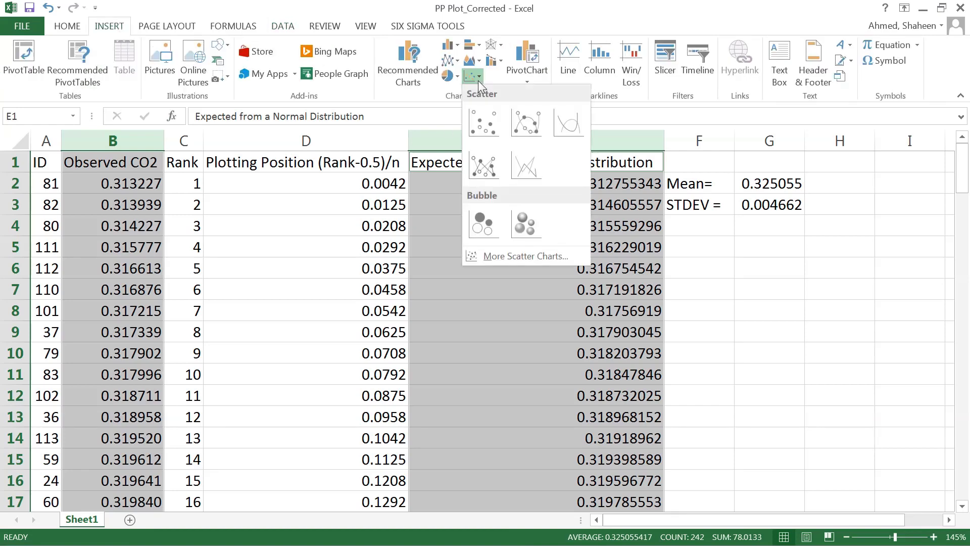
{"action": "left_click", "coordinate": [489, 129]}
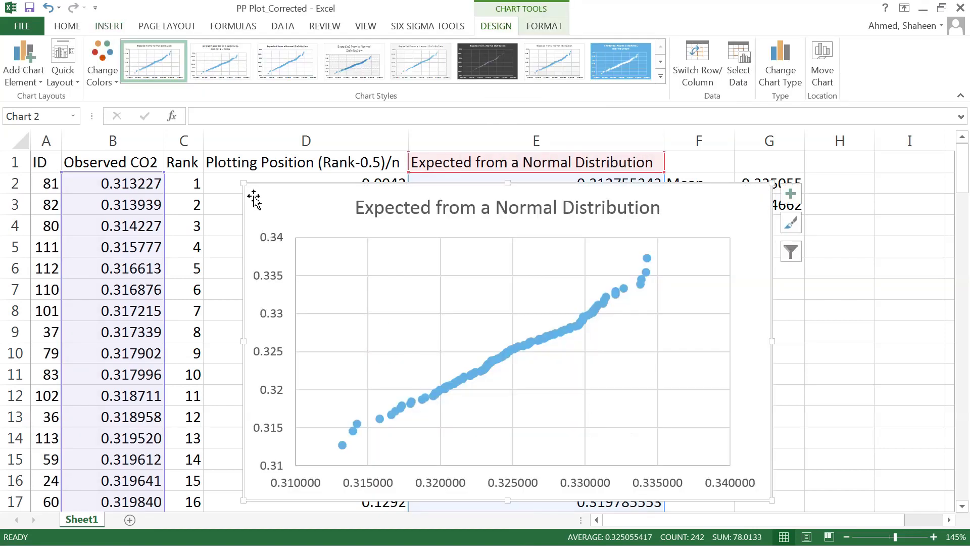
{"action": "left_click_drag", "start_coordinate": [244, 186], "coordinate": [194, 169]}
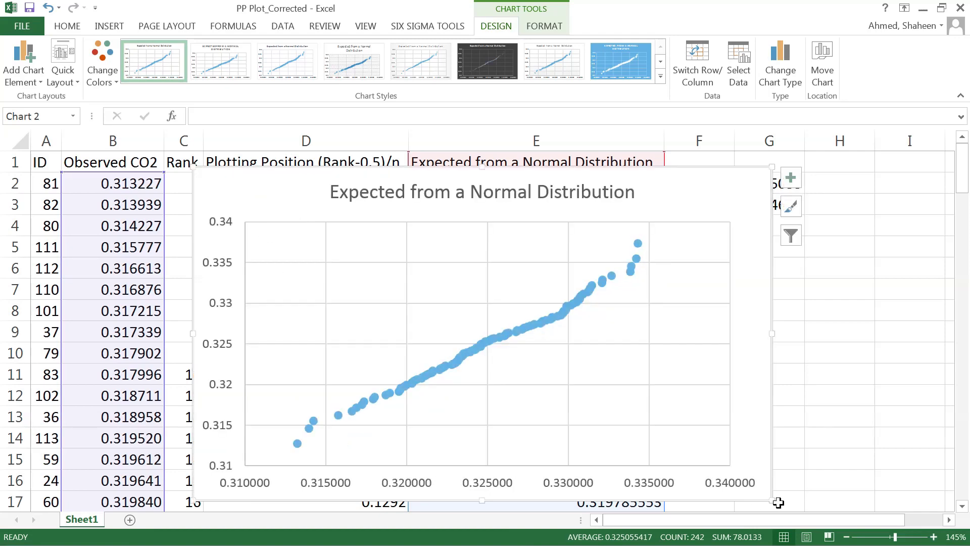
{"action": "left_click_drag", "start_coordinate": [772, 499], "coordinate": [836, 511]}
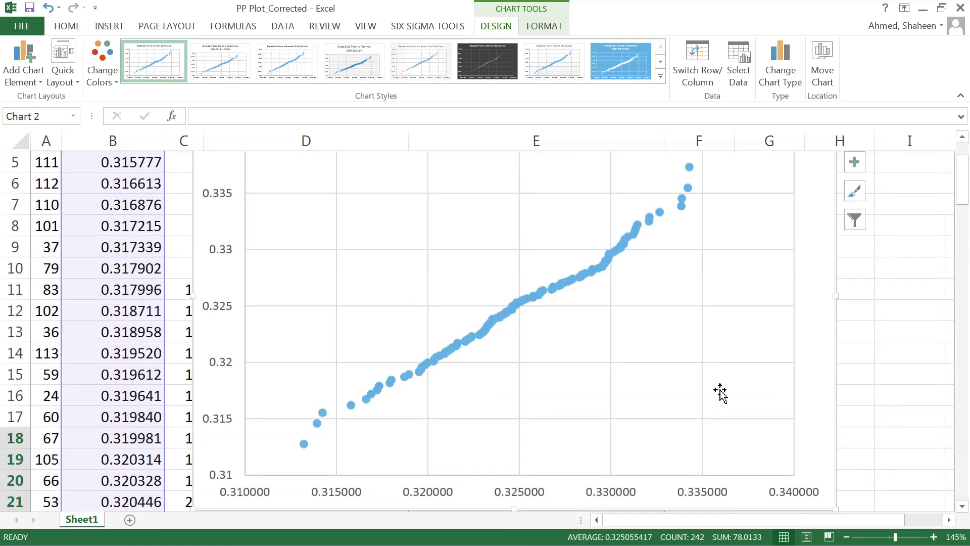
{"action": "scroll", "coordinate": [688, 413], "scroll_direction": "up", "scroll_amount": 1}
{"action": "scroll", "coordinate": [689, 413], "scroll_direction": "down", "scroll_amount": 1}
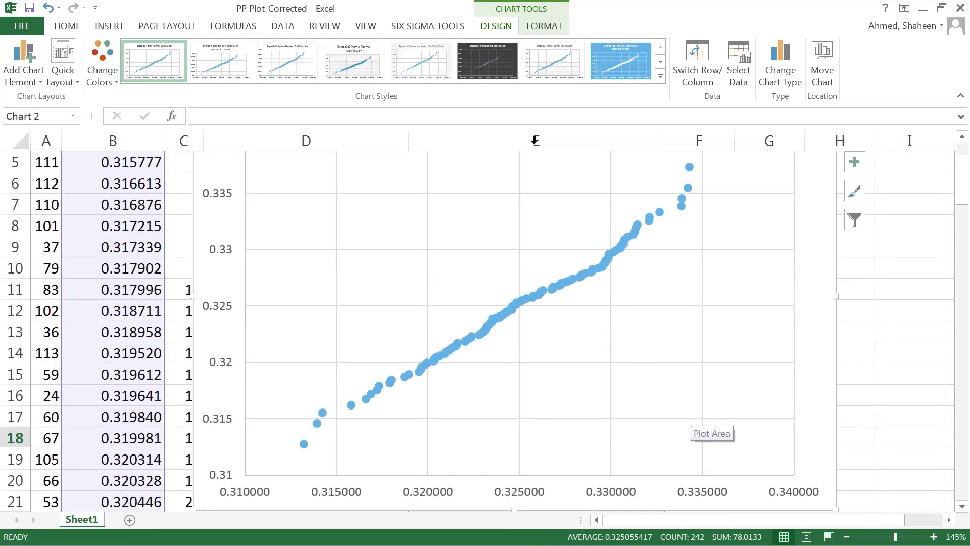
{"action": "left_click", "coordinate": [324, 27]}
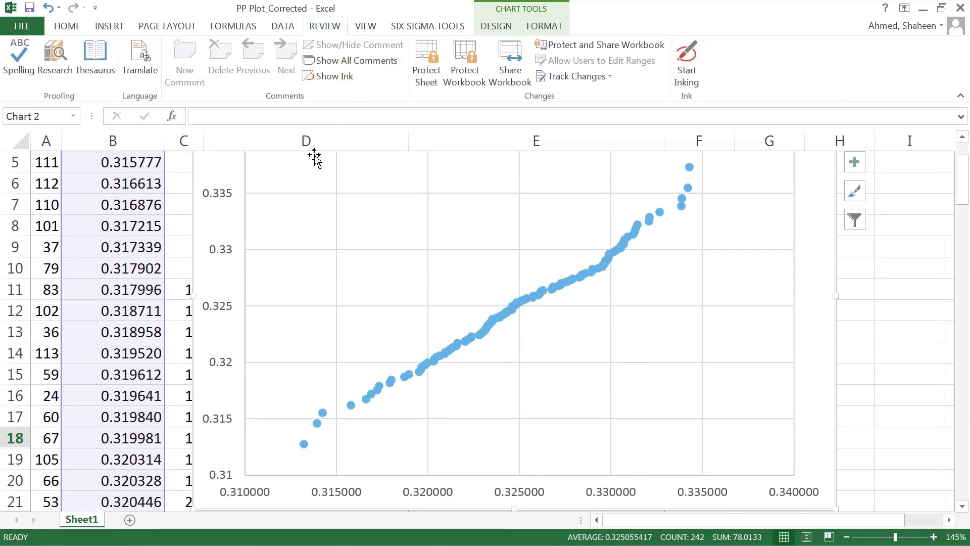
{"action": "left_click", "coordinate": [331, 77]}
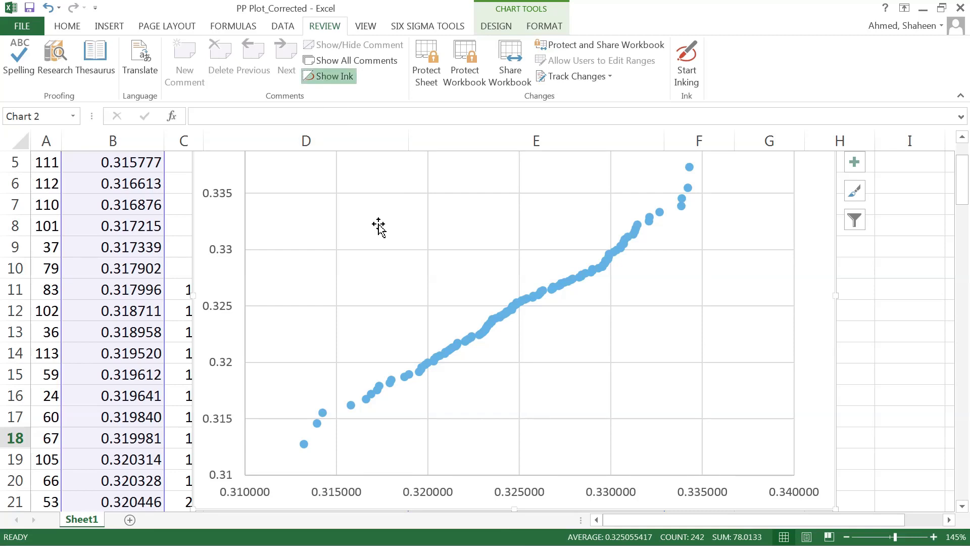
Draw a red freehand ink line along the scatter points, then stop inking
{"action": "left_click", "coordinate": [688, 55]}
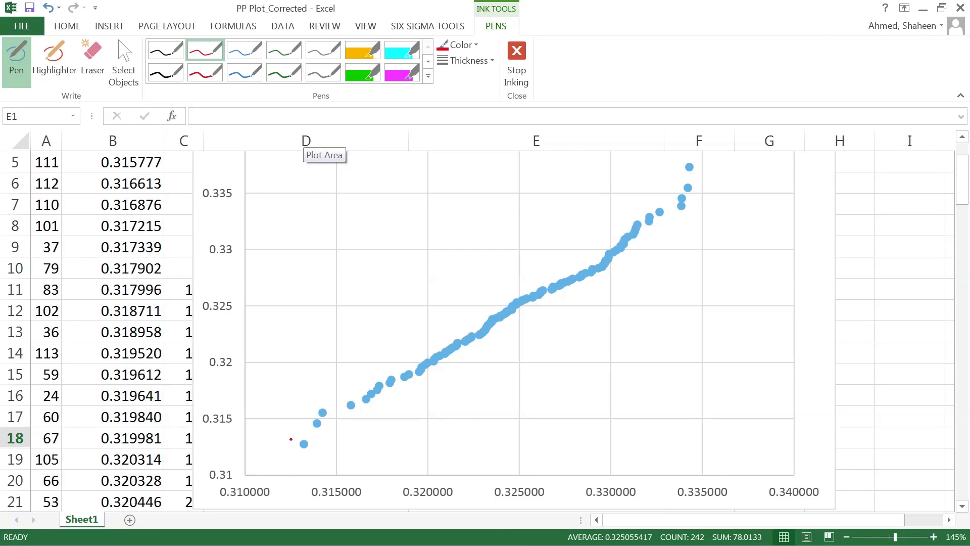
{"action": "mouse_move", "coordinate": [285, 439]}
{"action": "left_mouse_down"}
{"action": "mouse_move", "coordinate": [412, 380]}
{"action": "mouse_move", "coordinate": [611, 248]}
{"action": "left_mouse_up"}
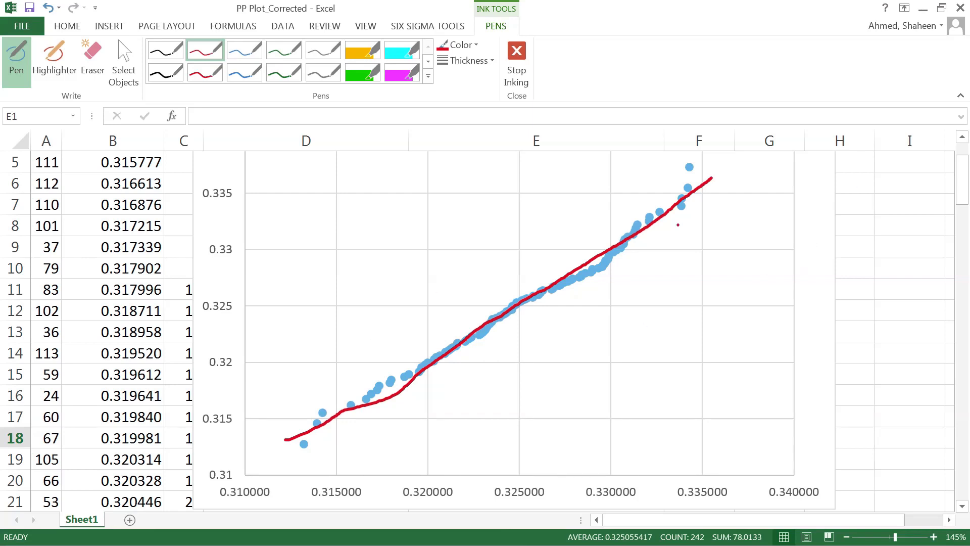
{"action": "left_click", "coordinate": [516, 56]}
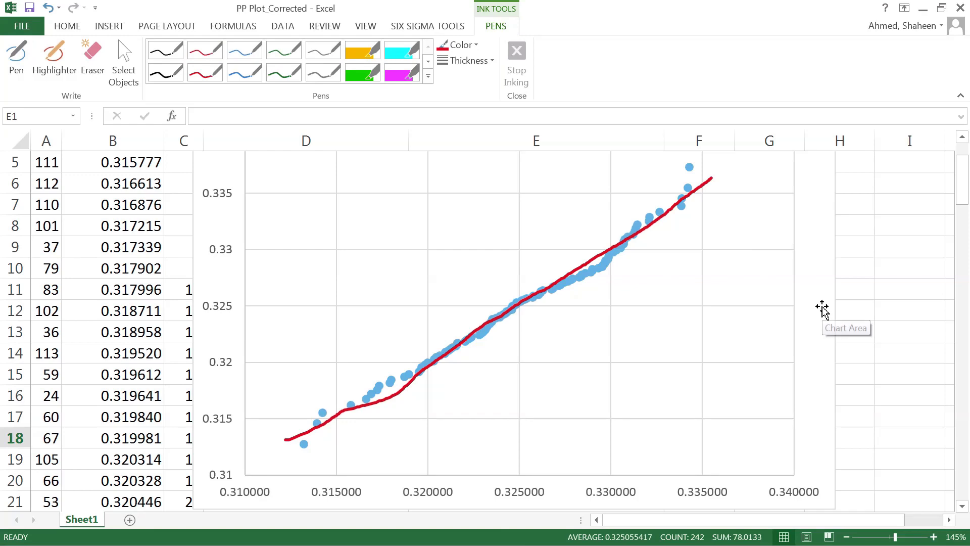
Add axis titles to the PP plot chart
{"action": "scroll", "coordinate": [822, 309], "scroll_direction": "down", "scroll_amount": 2, "text": "ctrl"}
{"action": "scroll", "coordinate": [619, 295], "scroll_direction": "up", "scroll_amount": 1}
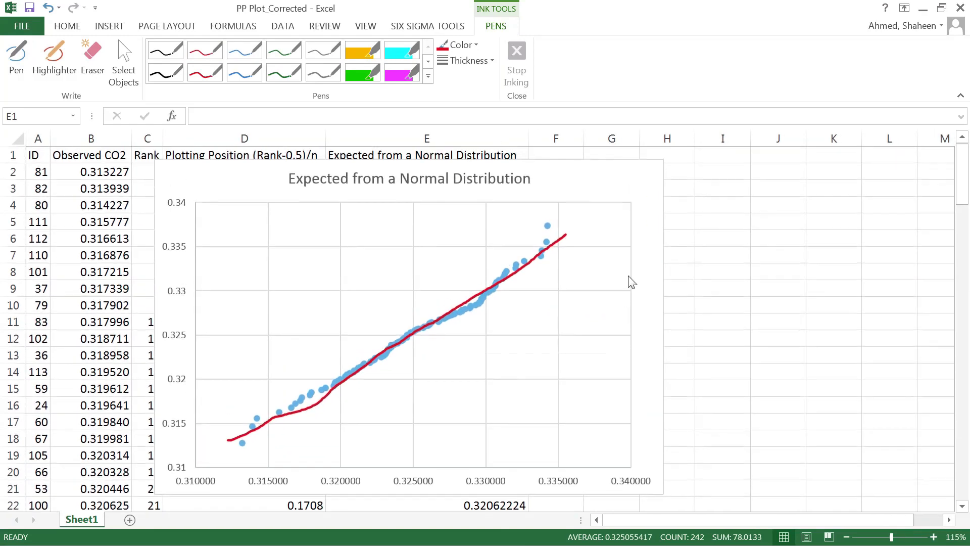
{"action": "left_click", "coordinate": [643, 189]}
{"action": "left_click", "coordinate": [683, 169]}
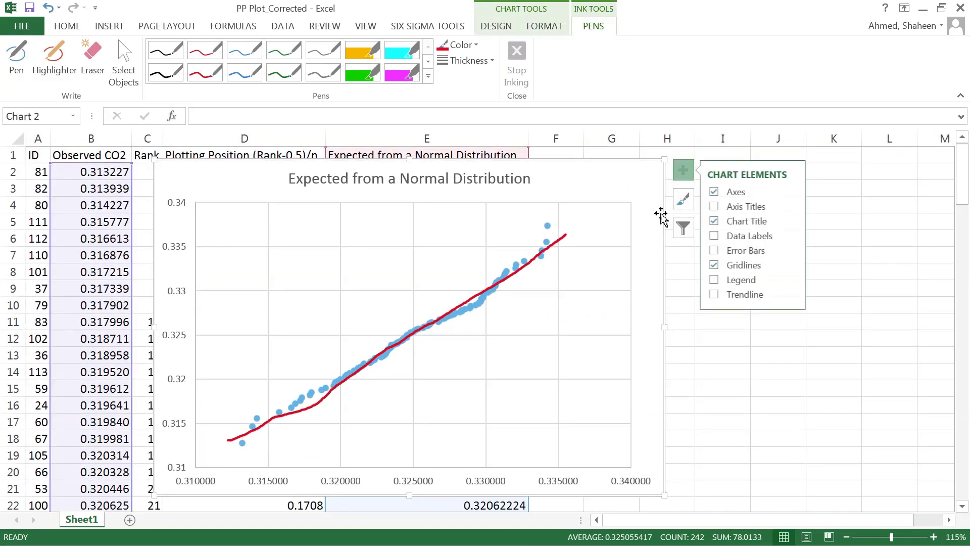
{"action": "left_click", "coordinate": [714, 206]}
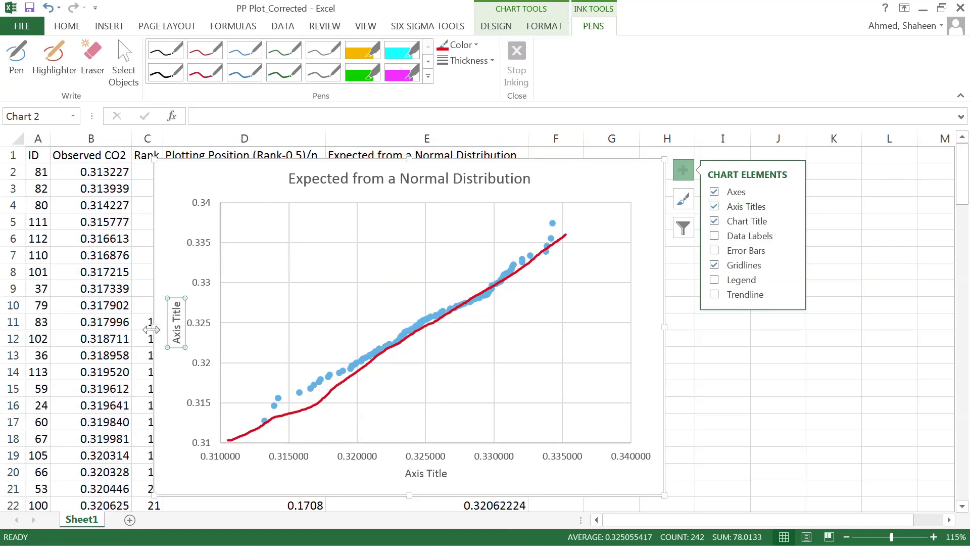
Title the vertical axis 'CO2 Emission Level Expected from a Normal Distribution'
{"action": "double_click", "coordinate": [175, 316]}
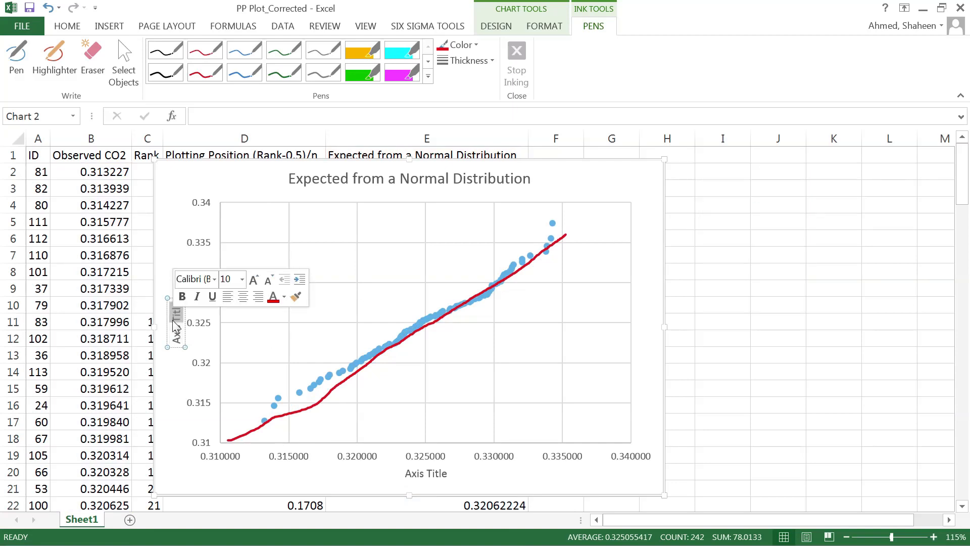
{"action": "left_click", "coordinate": [176, 324]}
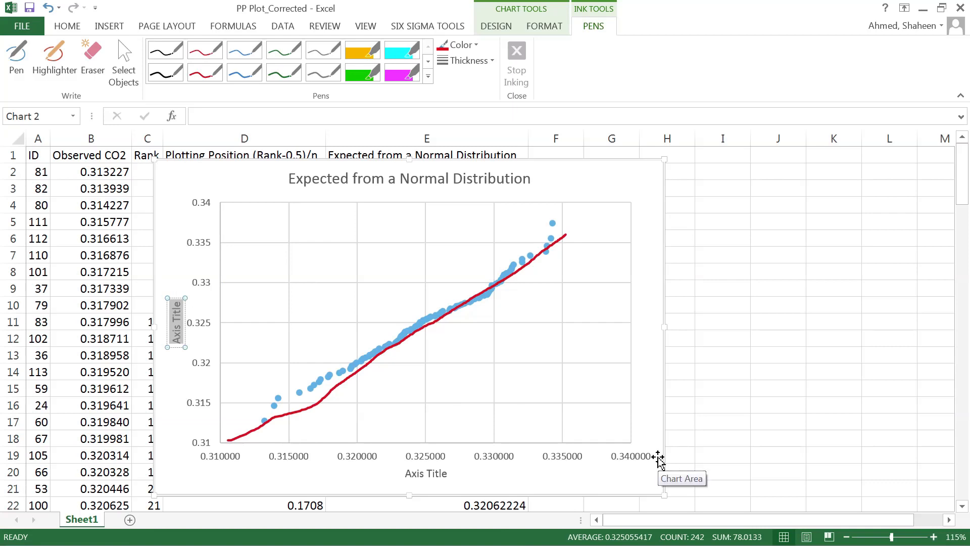
{"action": "type", "text": "CO"}
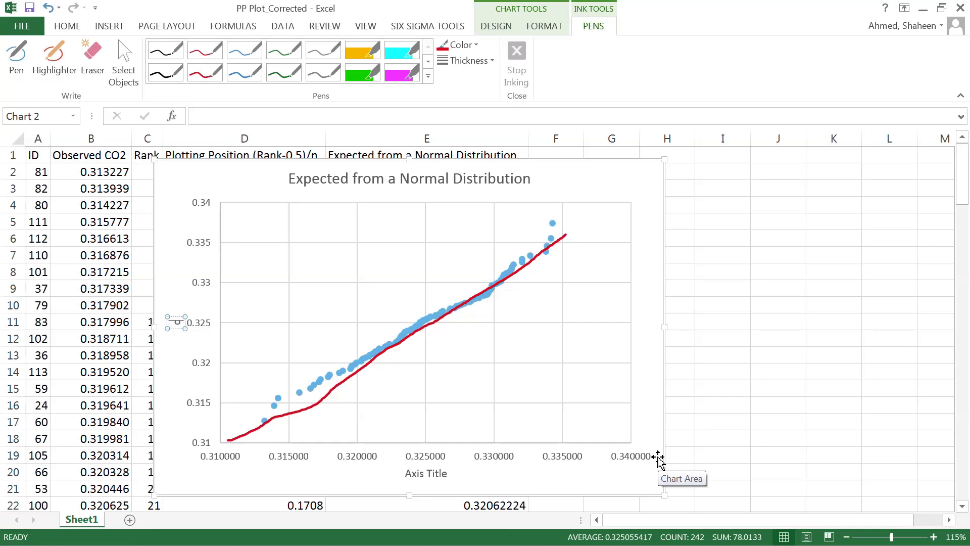
{"action": "key", "text": "BackSpace"}
{"action": "key", "text": "BackSpace"}
{"action": "type", "text": "CO2 Em"}
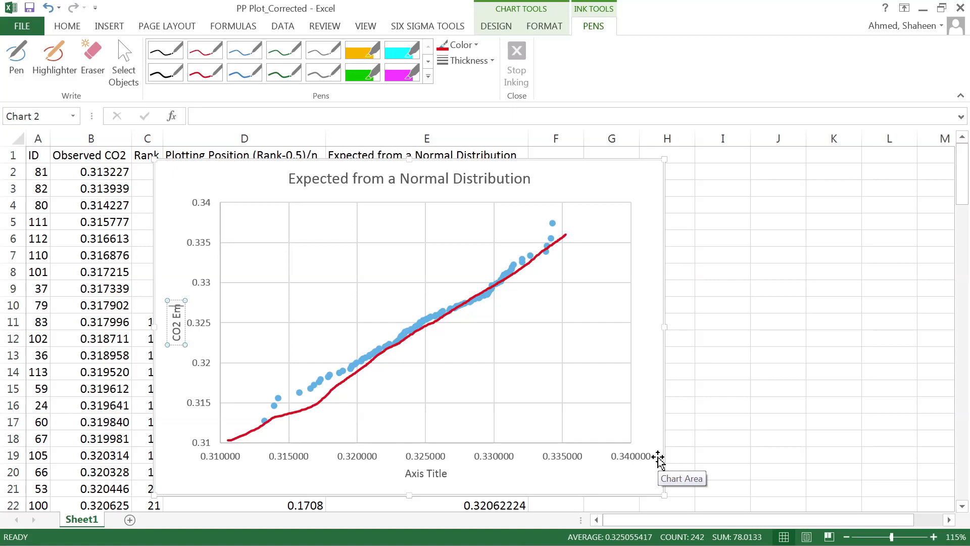
{"action": "type", "text": "ission Leve"}
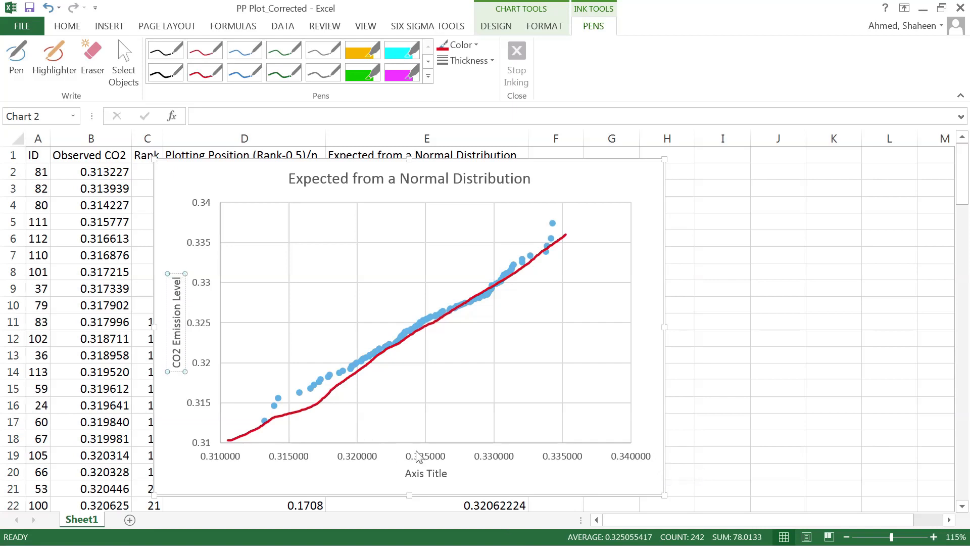
{"action": "type", "text": "l"}
{"action": "double_click", "coordinate": [430, 478]}
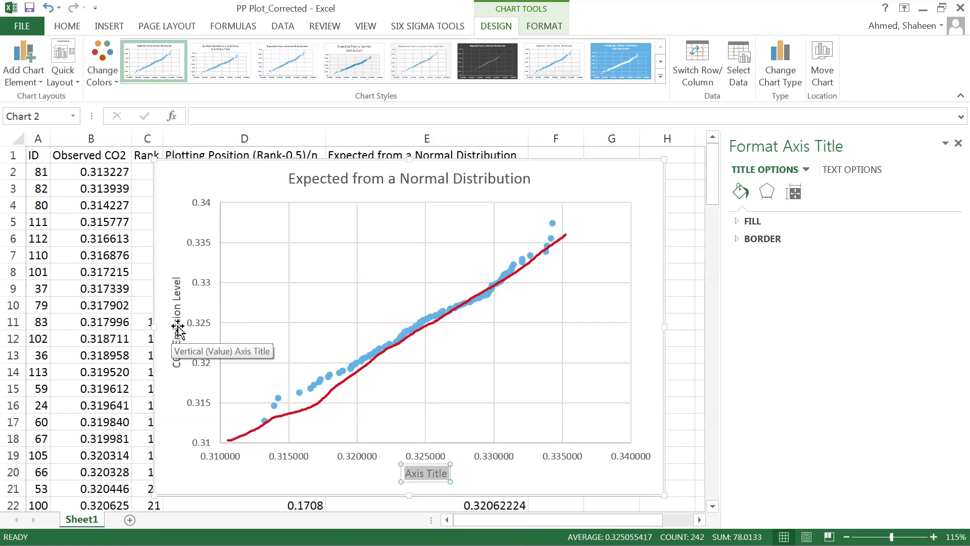
{"action": "left_click", "coordinate": [405, 340]}
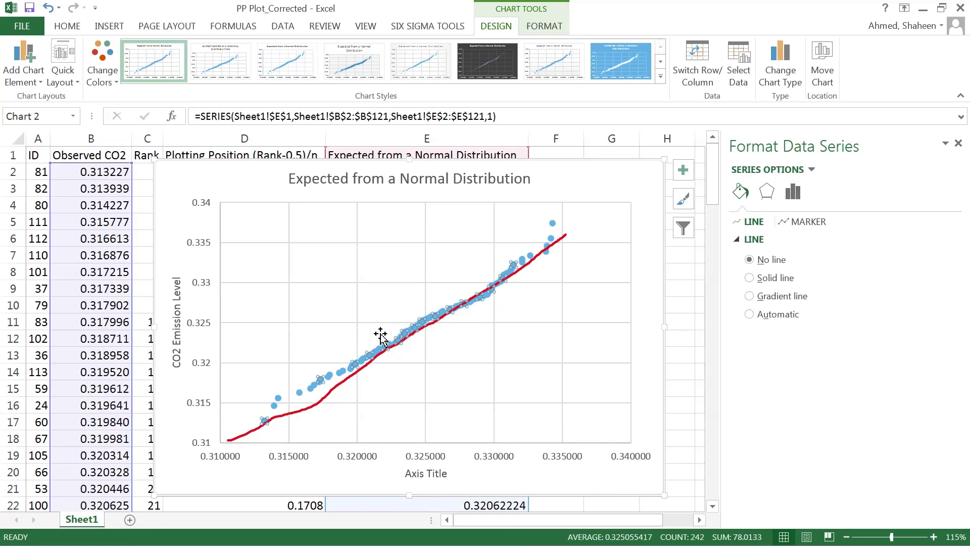
{"action": "left_click", "coordinate": [179, 307]}
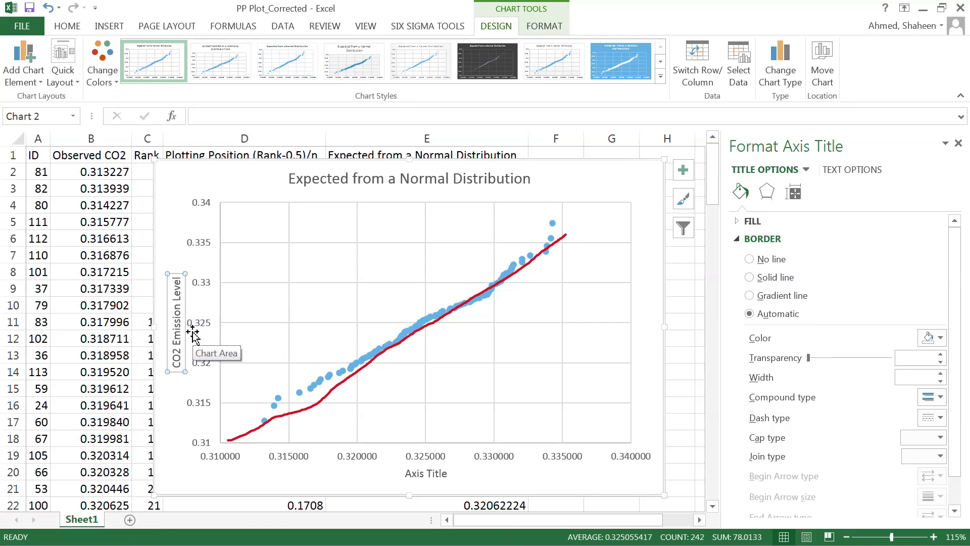
{"action": "left_click", "coordinate": [181, 289]}
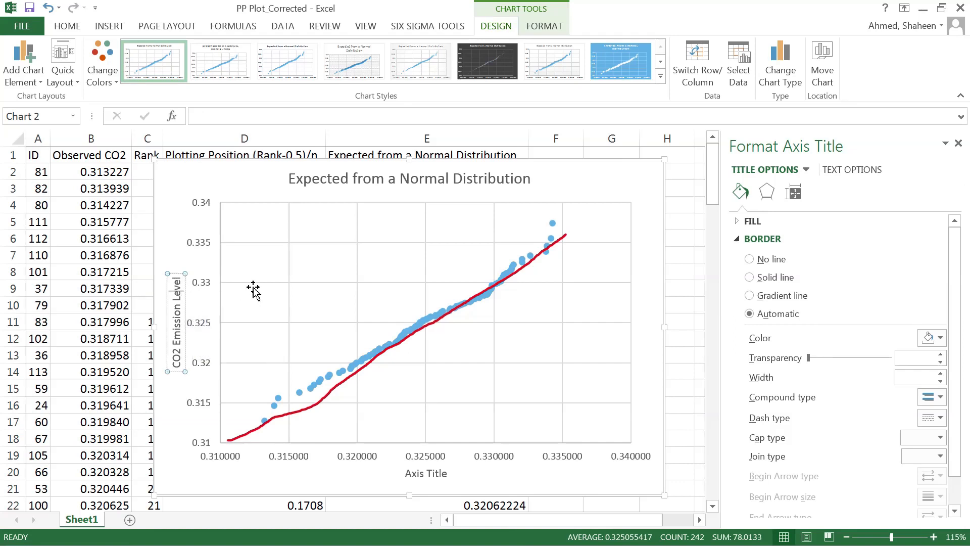
{"action": "type", "text": "E"}
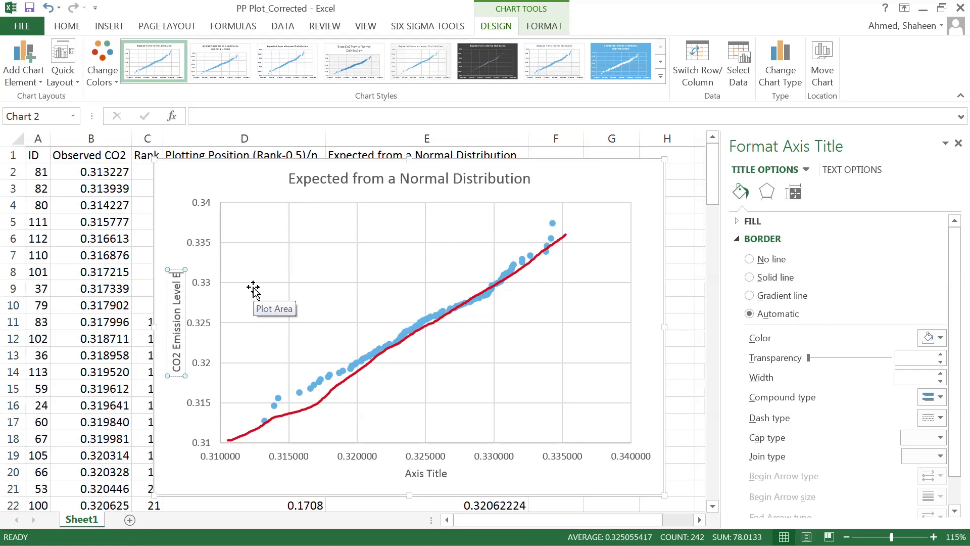
{"action": "type", "text": "xpected fro"}
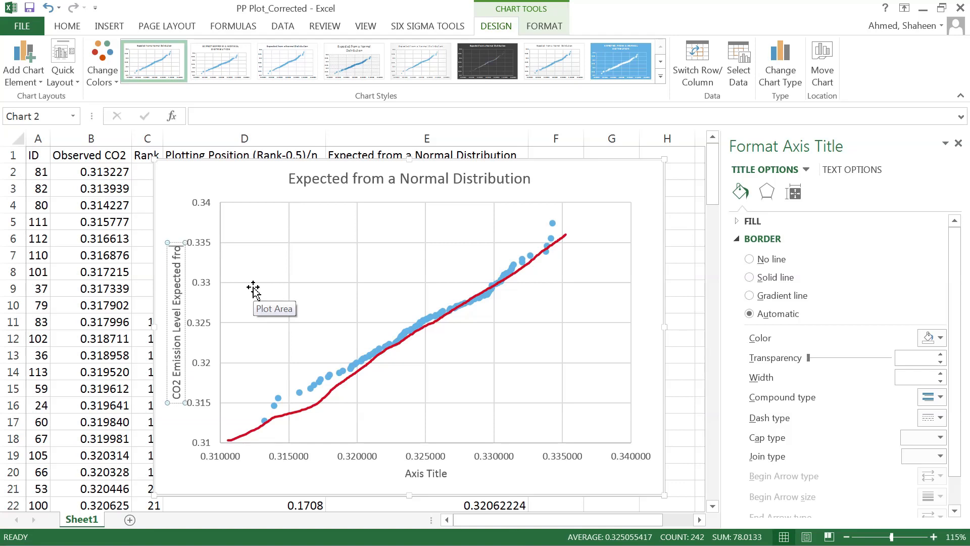
{"action": "type", "text": "m a Norma"}
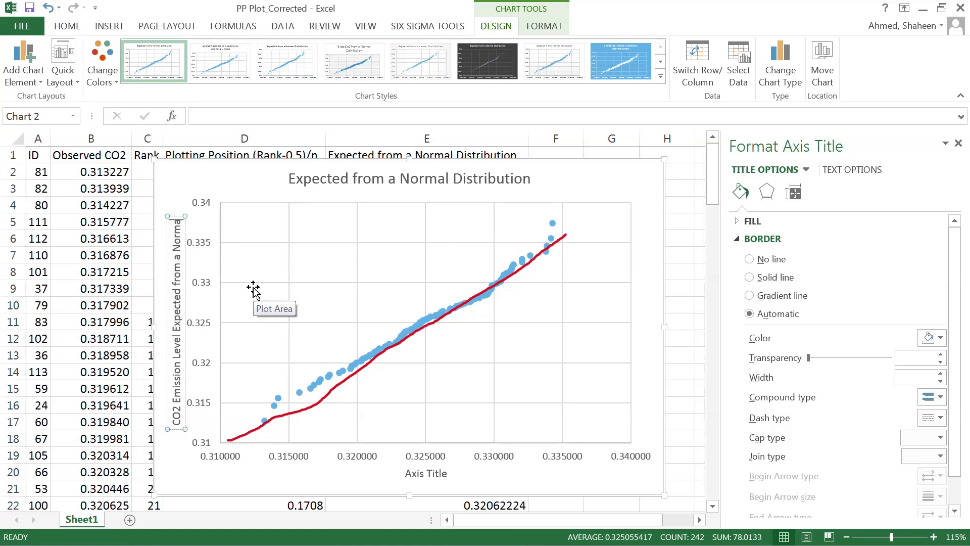
{"action": "type", "text": "l Distribution"}
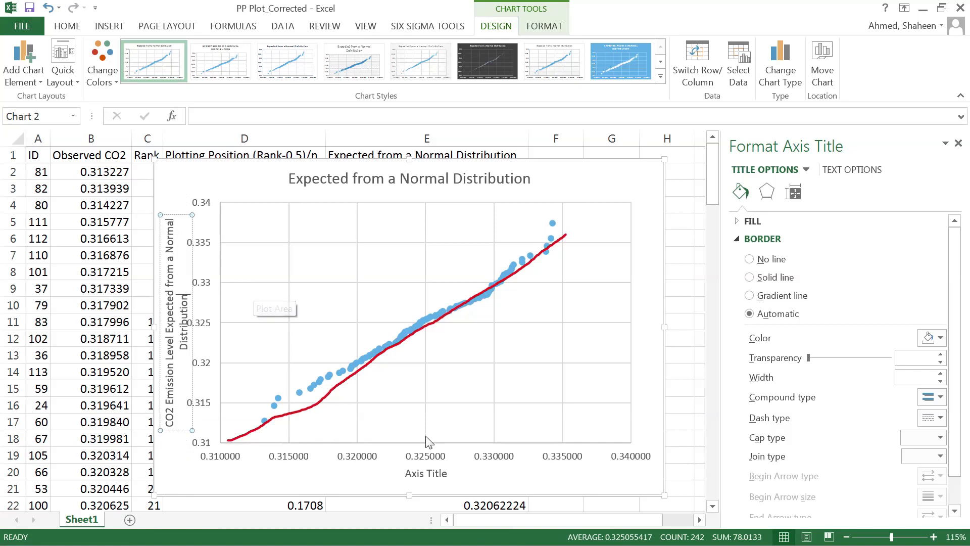
Type 'Cbserved Values of CO2 Emissions' as the horizontal axis title
{"action": "left_click", "coordinate": [426, 473]}
{"action": "triple_click", "coordinate": [425, 473]}
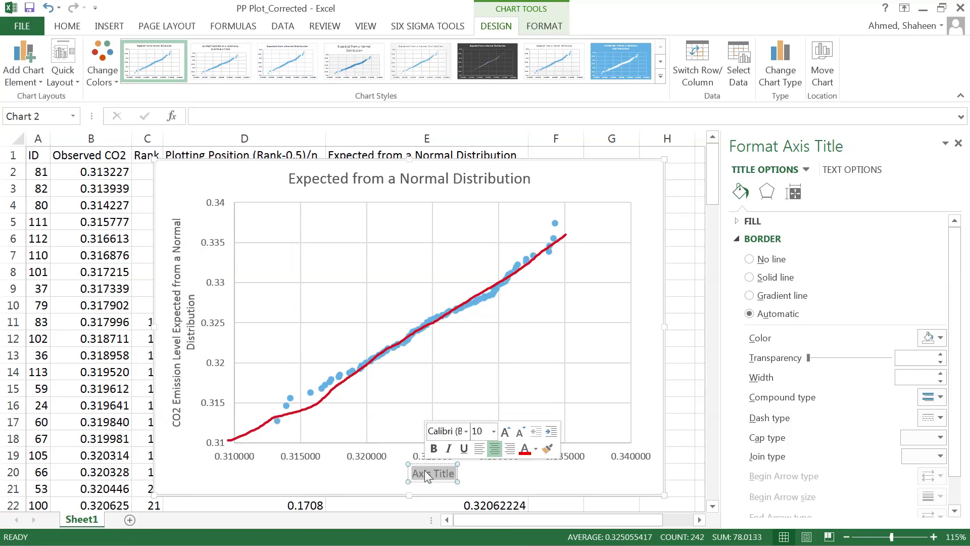
{"action": "type", "text": "C"}
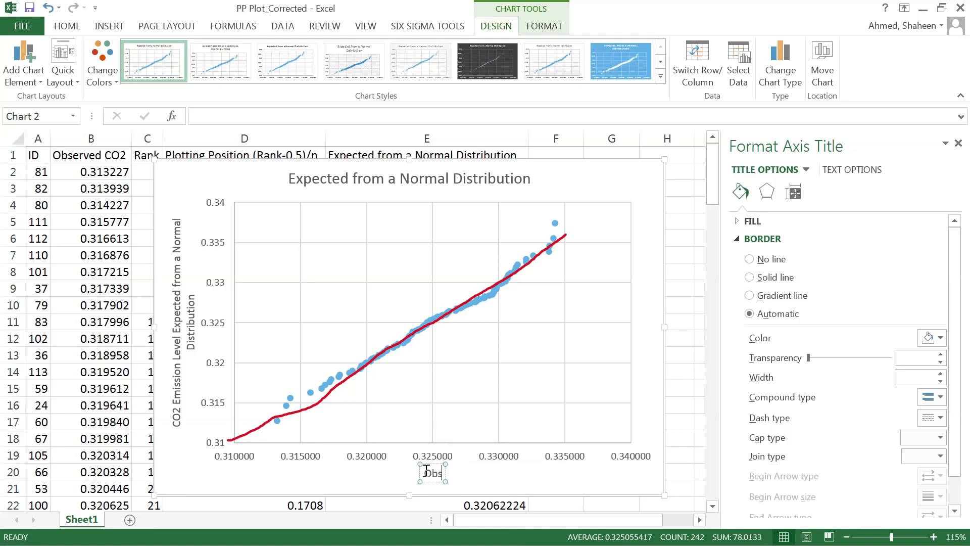
{"action": "type", "text": "bserved Values"}
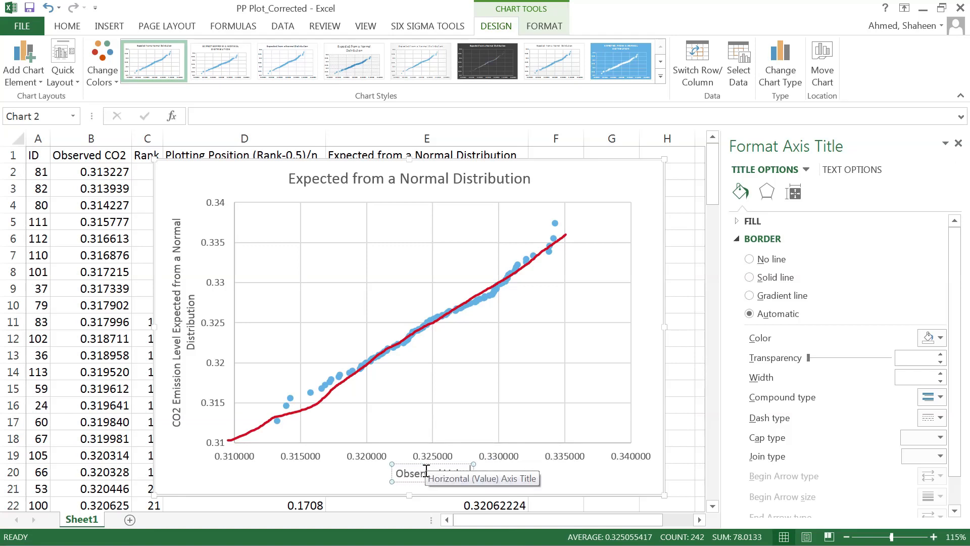
{"action": "type", "text": " of CO"}
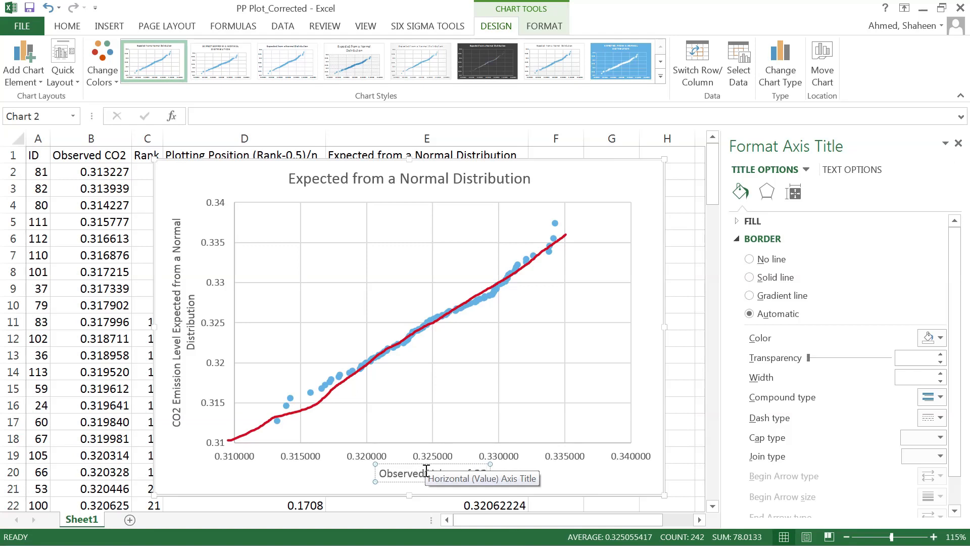
{"action": "type", "text": "2 Emissions"}
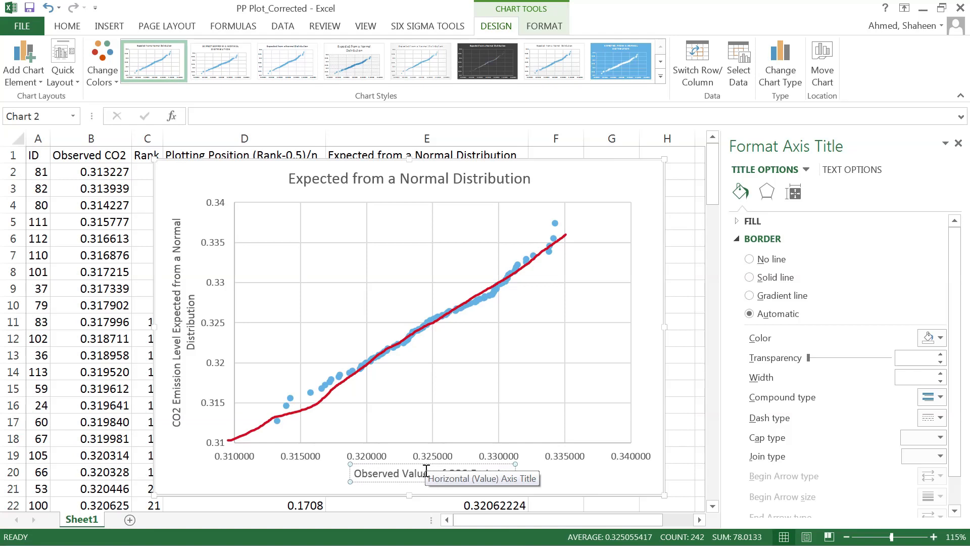
Click the plot area to finish editing the horizontal axis title
{"action": "left_click", "coordinate": [493, 386]}
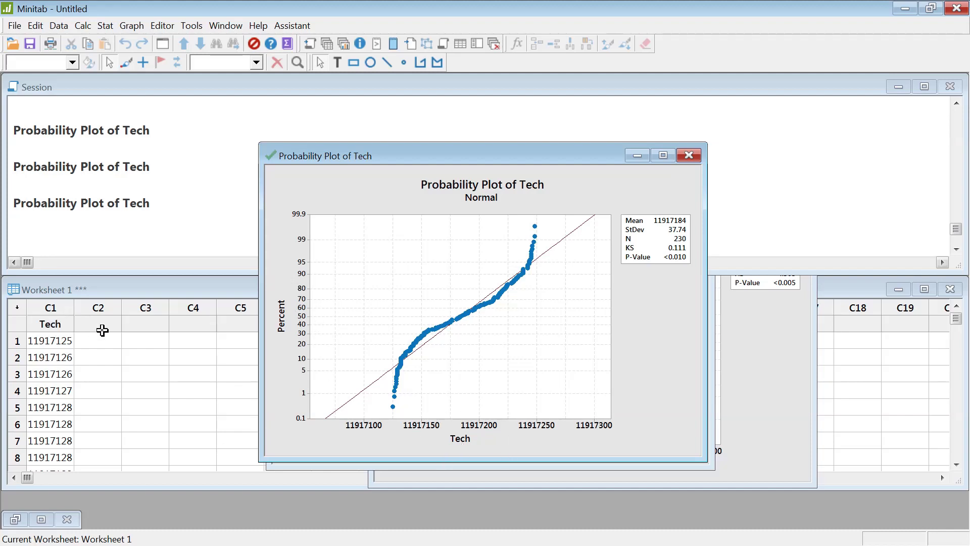
Create a new Minitab project without saving the current untitled one
{"action": "left_click", "coordinate": [15, 25]}
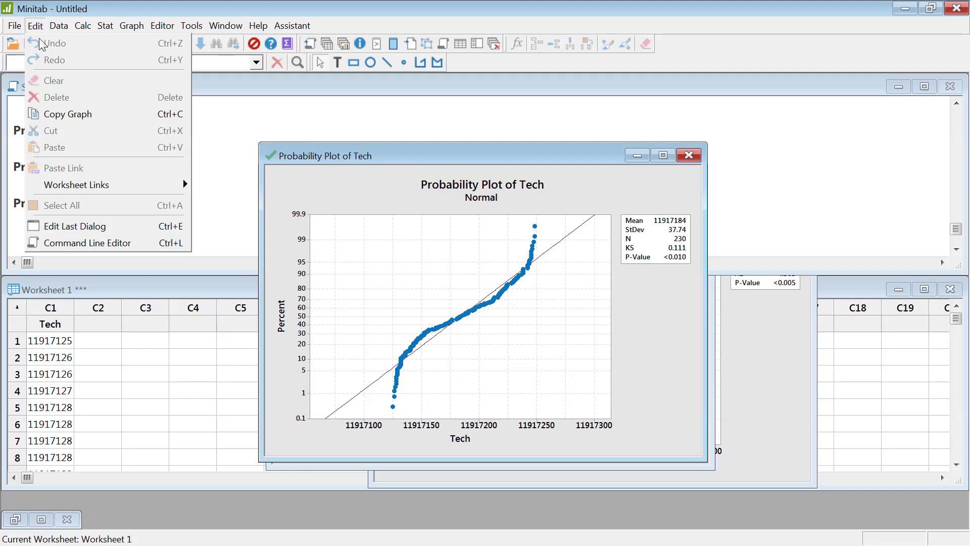
{"action": "mouse_move", "coordinate": [126, 44]}
{"action": "left_click", "coordinate": [184, 44]}
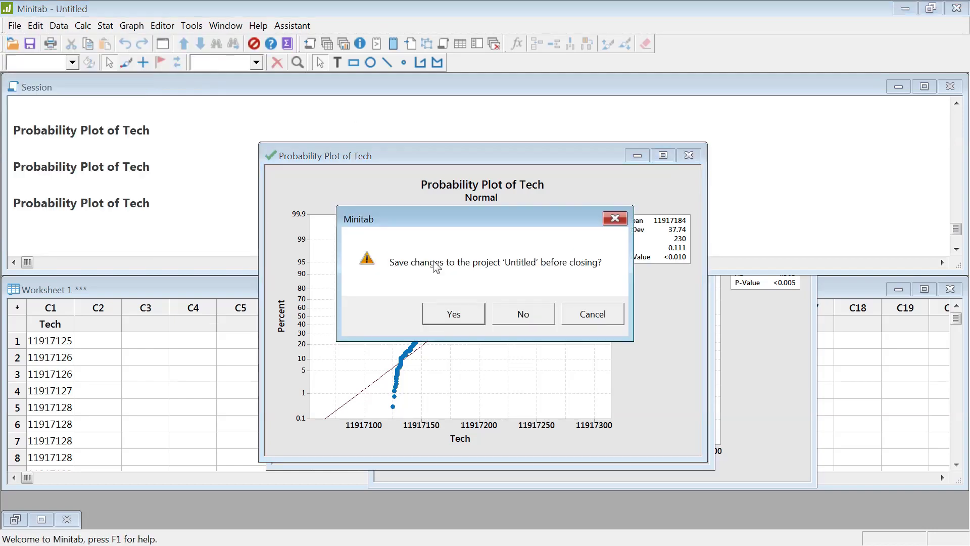
{"action": "left_click", "coordinate": [518, 314]}
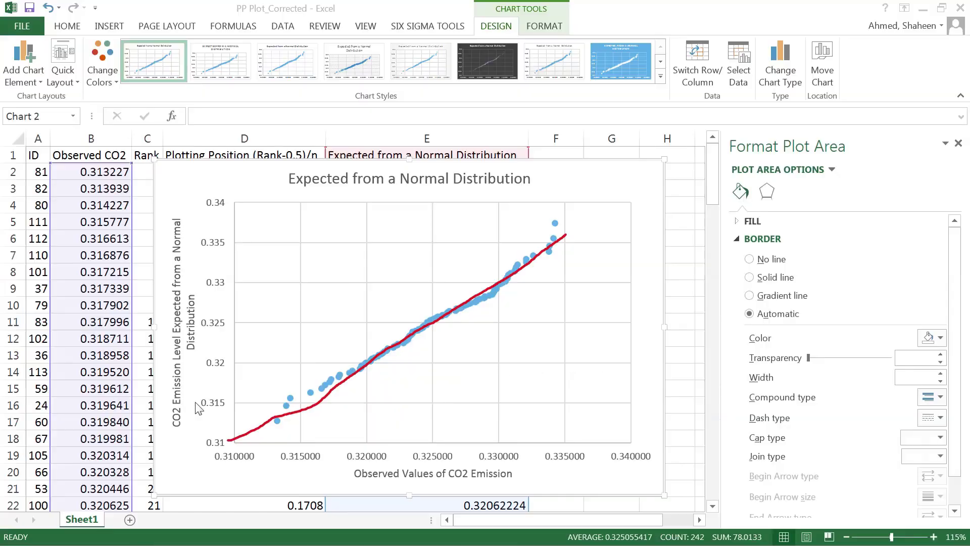
Copy the Observed CO2 cells B1 through B121 and switch to Minitab
{"action": "left_click", "coordinate": [104, 153]}
{"action": "scroll", "coordinate": [111, 261], "scroll_direction": "down", "scroll_amount": 20}
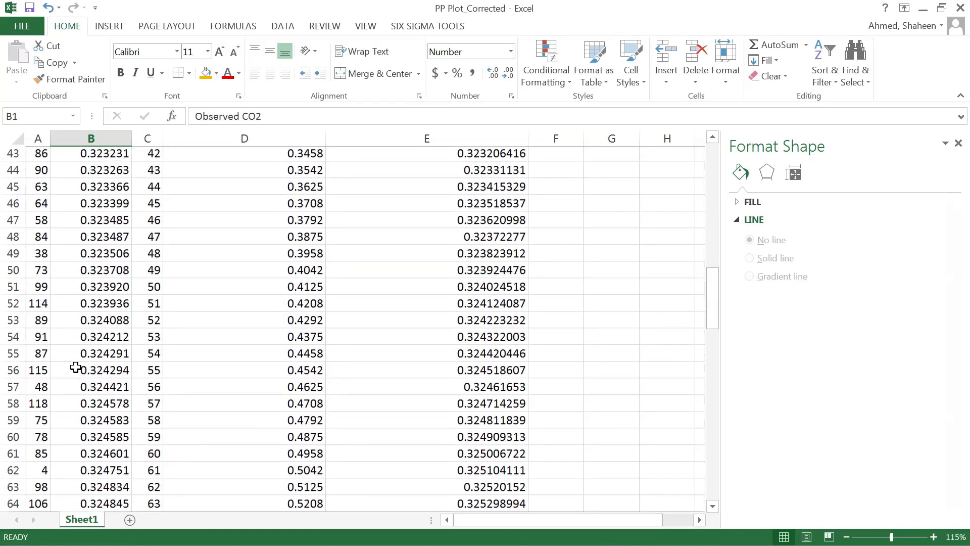
{"action": "scroll", "coordinate": [76, 364], "scroll_direction": "down", "scroll_amount": 2}
{"action": "scroll", "coordinate": [78, 361], "scroll_direction": "up", "scroll_amount": 2}
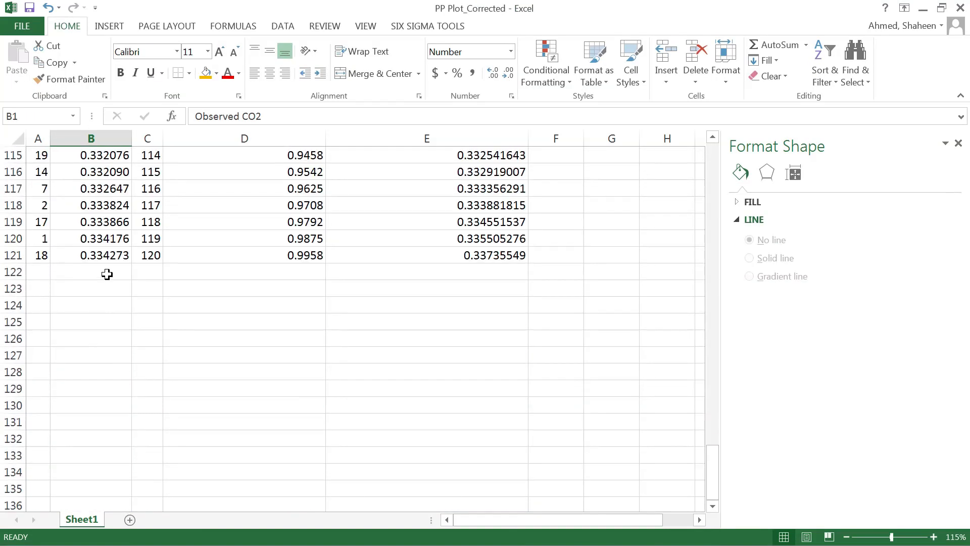
{"action": "left_click", "coordinate": [109, 255], "text": "shift"}
{"action": "key", "text": "ctrl+c"}
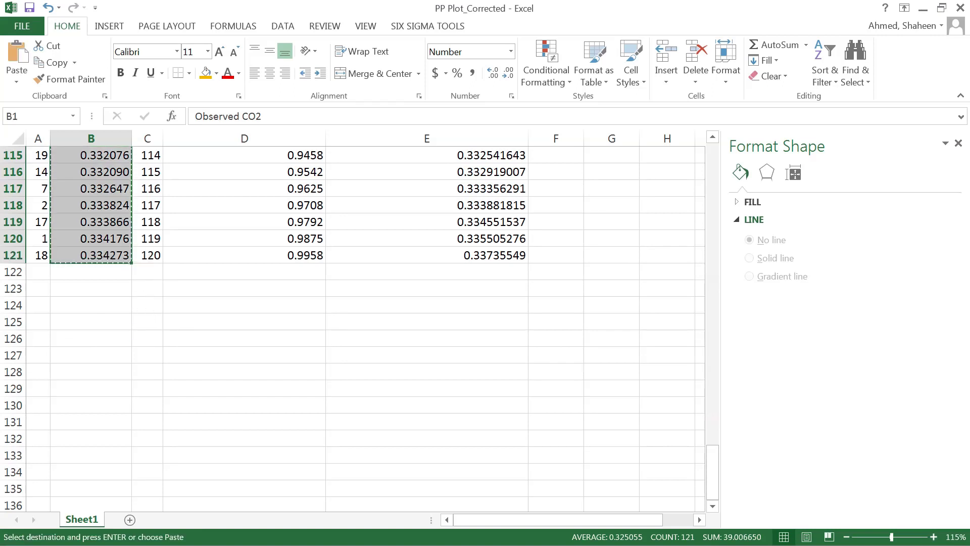
{"action": "key", "text": "alt+Tab"}
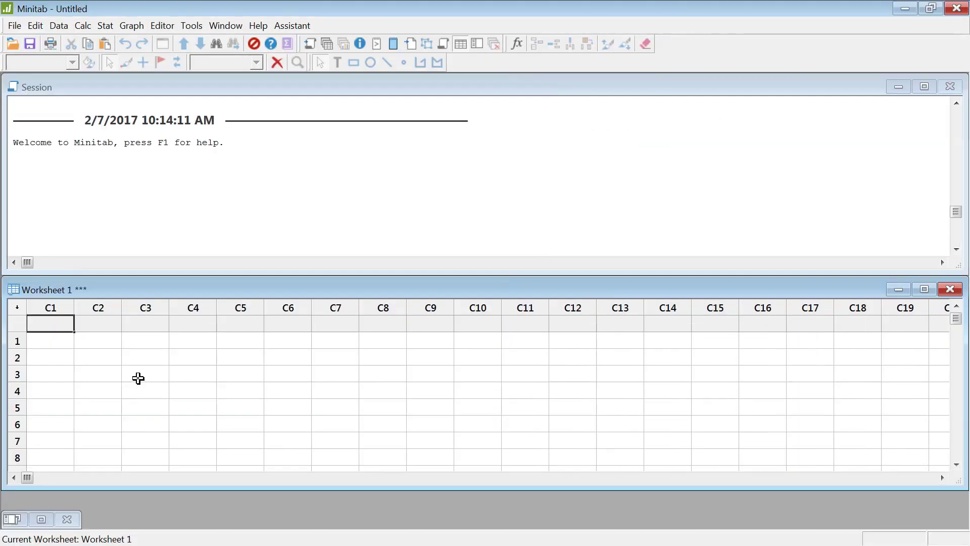
Paste Observed CO2 into C1 and plot it as a single normal probability plot (P-Value 0.319)
{"action": "key", "text": "ctrl+v"}
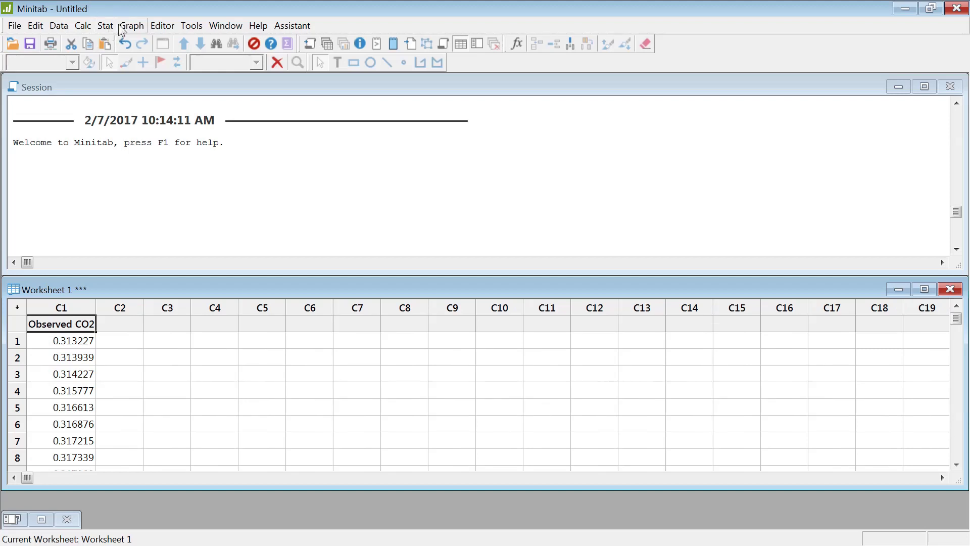
{"action": "left_click", "coordinate": [137, 26]}
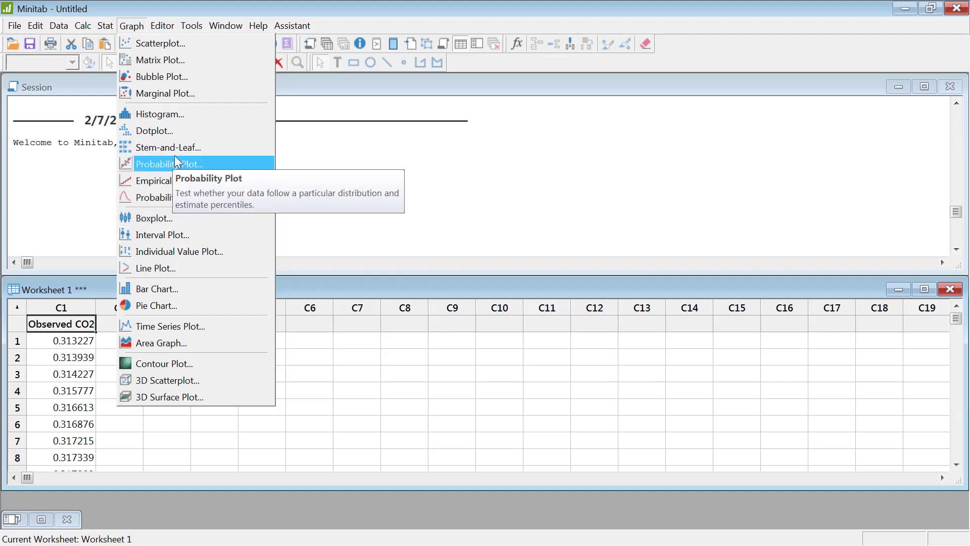
{"action": "left_click", "coordinate": [187, 164]}
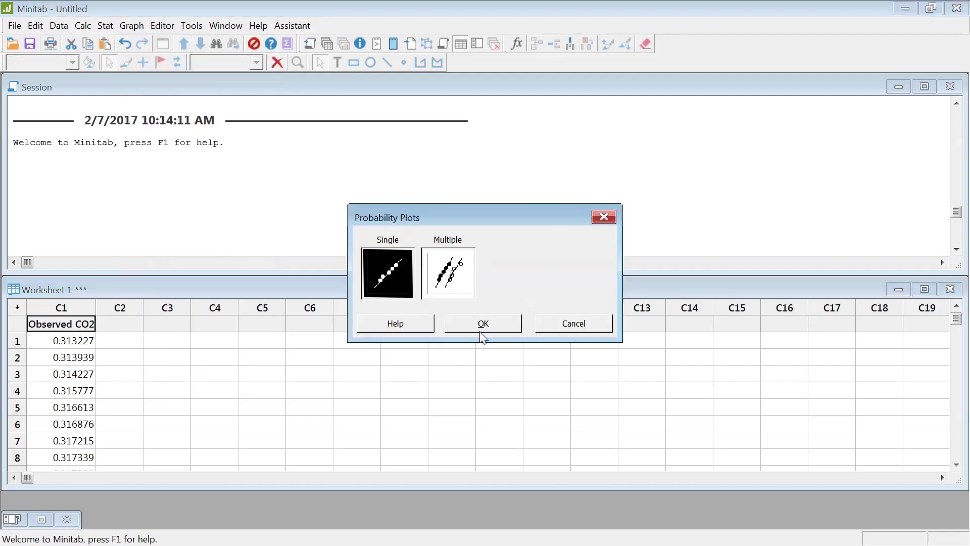
{"action": "left_click", "coordinate": [500, 324]}
{"action": "double_click", "coordinate": [351, 179]}
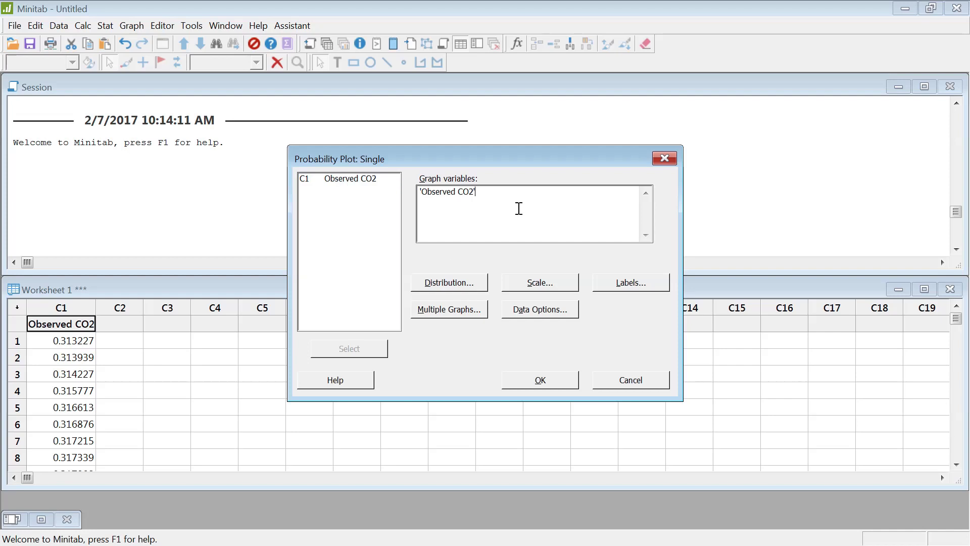
{"action": "left_click", "coordinate": [538, 381]}
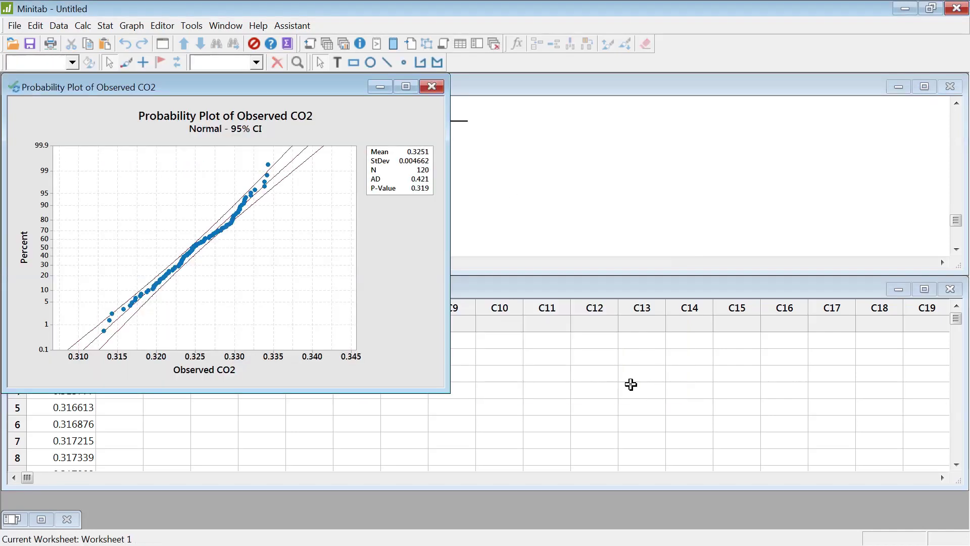
{"action": "left_click_drag", "start_coordinate": [285, 93], "coordinate": [542, 94]}
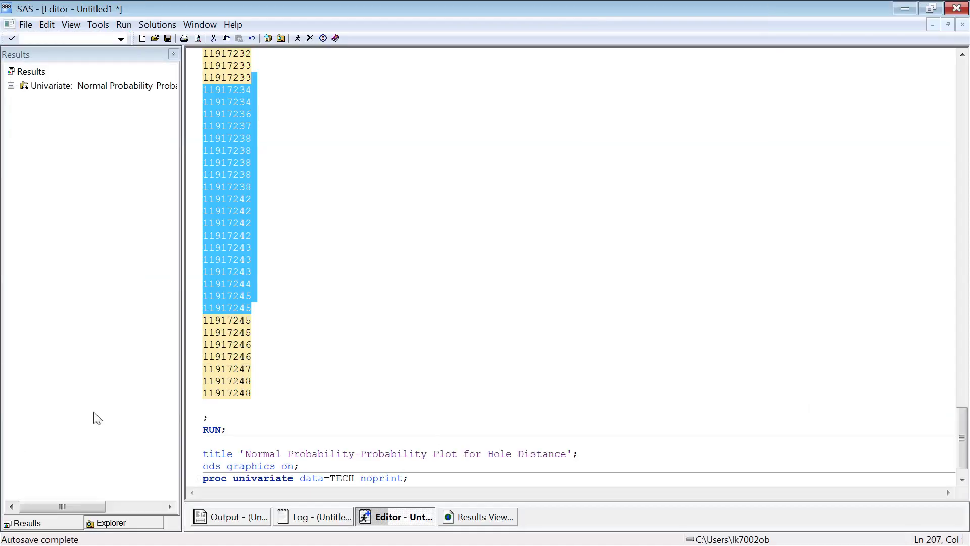
Replace the old data lines after CARDS; with the pasted observed CO2 values
{"action": "left_click", "coordinate": [253, 335]}
{"action": "scroll", "coordinate": [312, 416], "scroll_direction": "up", "scroll_amount": 20}
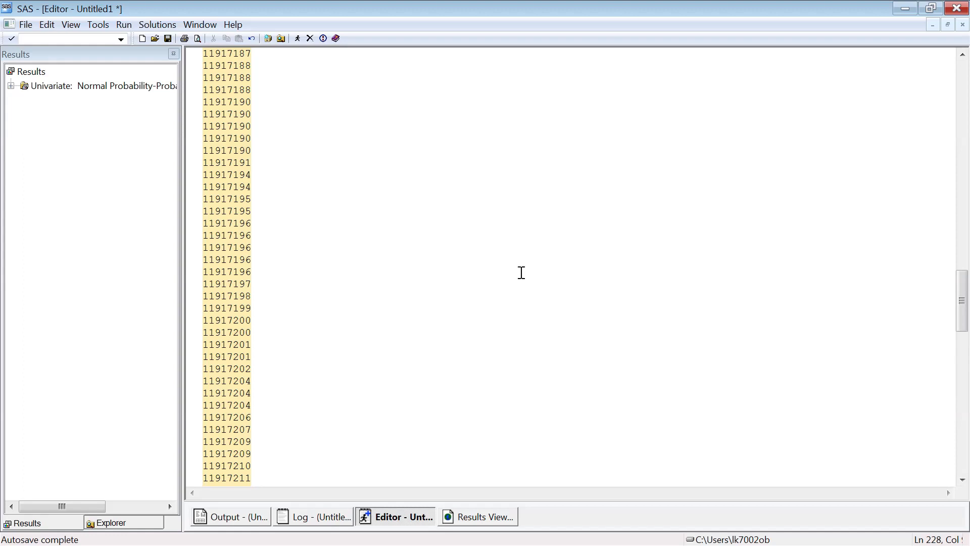
{"action": "scroll", "coordinate": [309, 175], "scroll_direction": "up", "scroll_amount": 5}
{"action": "scroll", "coordinate": [303, 223], "scroll_direction": "down", "scroll_amount": 20}
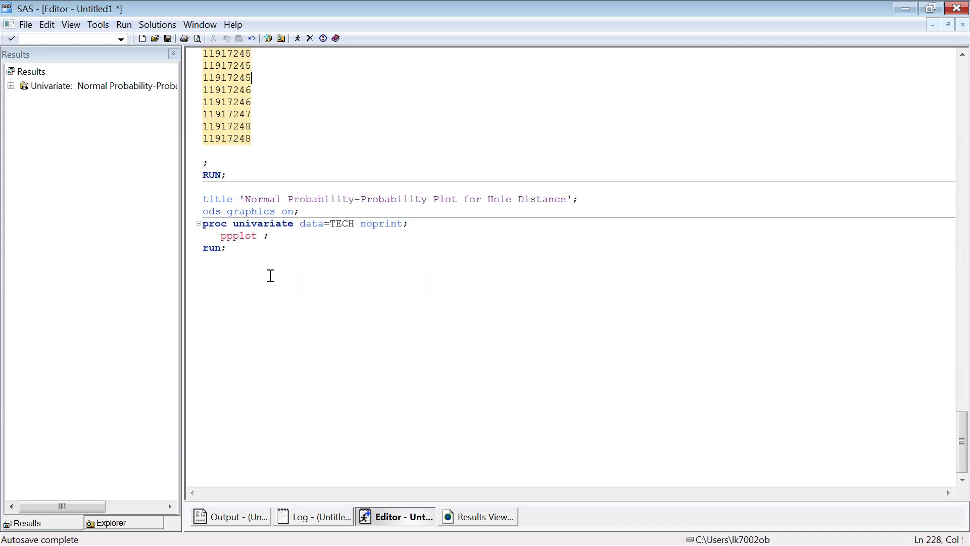
{"action": "left_click", "coordinate": [299, 177]}
{"action": "scroll", "coordinate": [336, 214], "scroll_direction": "up", "scroll_amount": 20}
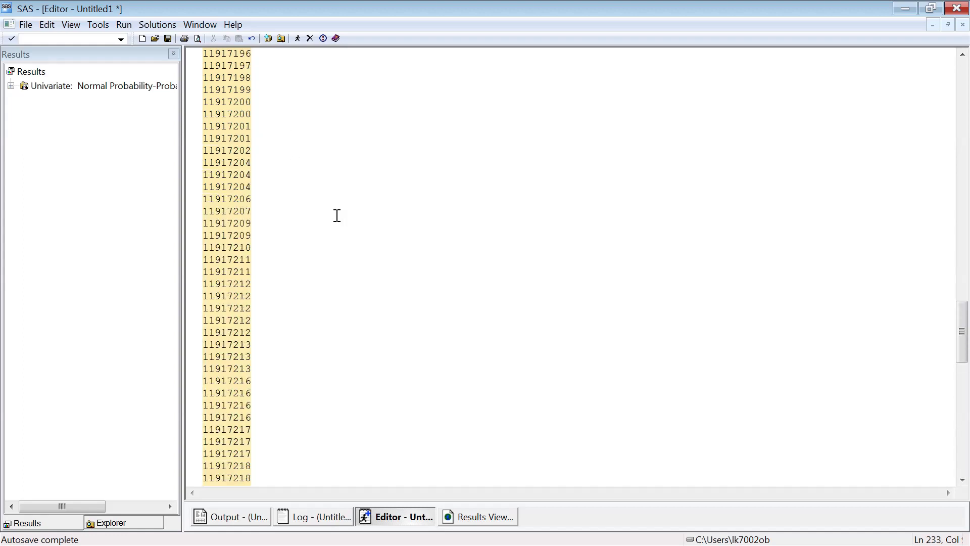
{"action": "scroll", "coordinate": [337, 215], "scroll_direction": "up", "scroll_amount": 20}
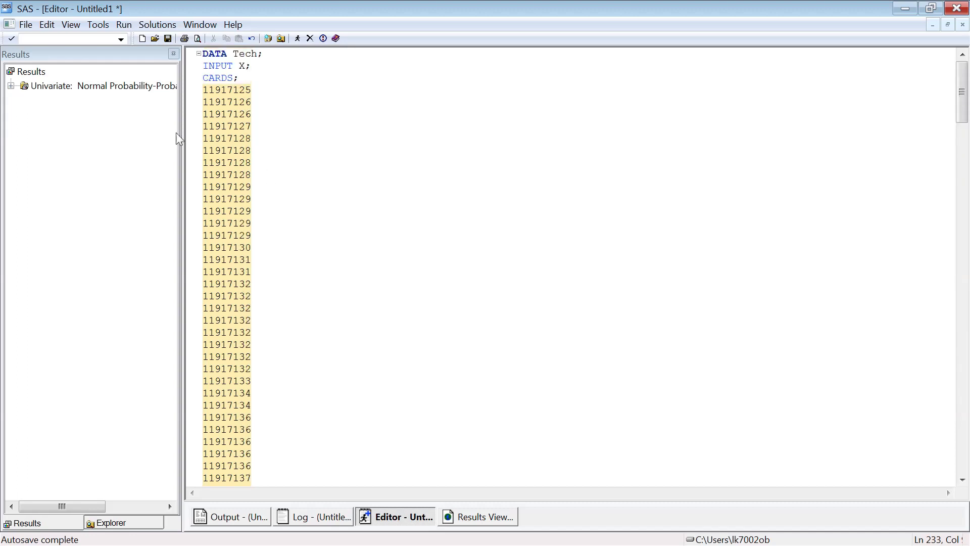
{"action": "left_click", "coordinate": [206, 90]}
{"action": "scroll", "coordinate": [416, 261], "scroll_direction": "down", "scroll_amount": 20}
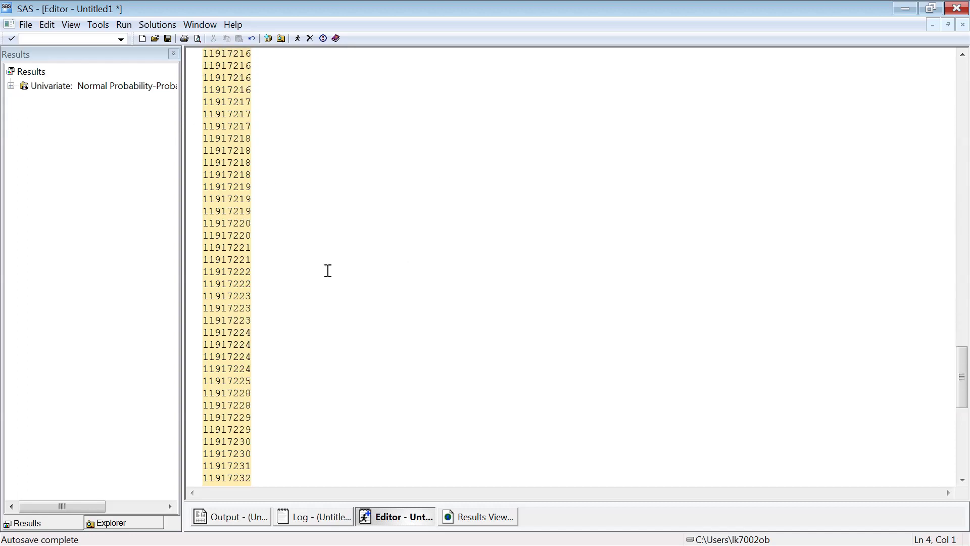
{"action": "scroll", "coordinate": [328, 271], "scroll_direction": "down", "scroll_amount": 15}
{"action": "left_click", "coordinate": [259, 216], "text": "shift"}
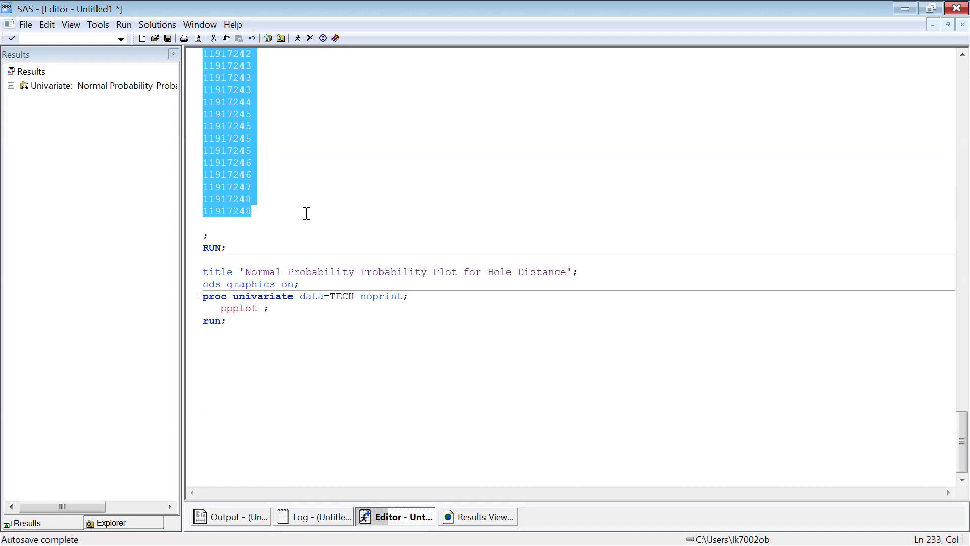
{"action": "key", "text": "ctrl+v"}
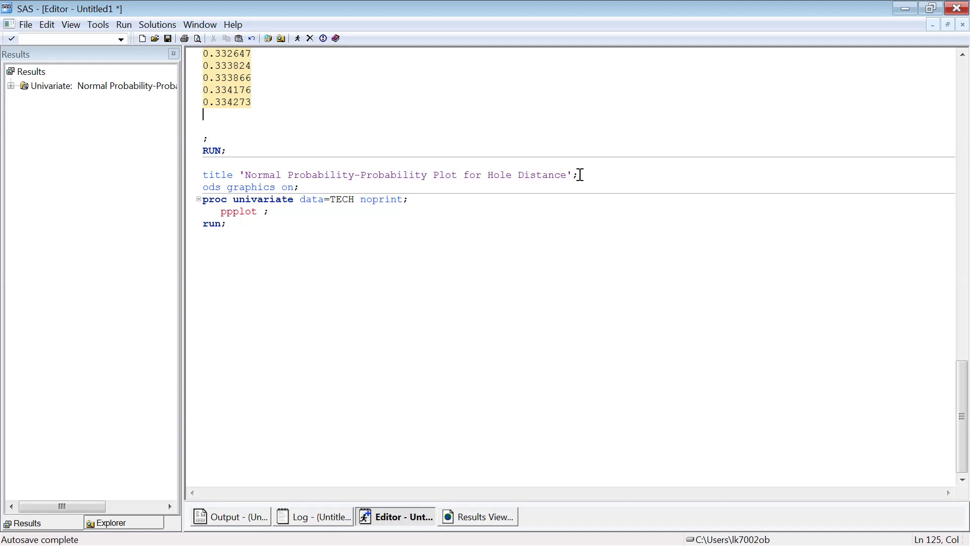
Delete the title statement from the SAS program
{"action": "left_click_drag", "start_coordinate": [580, 174], "coordinate": [220, 175]}
{"action": "left_click_drag", "start_coordinate": [318, 186], "coordinate": [188, 180]}
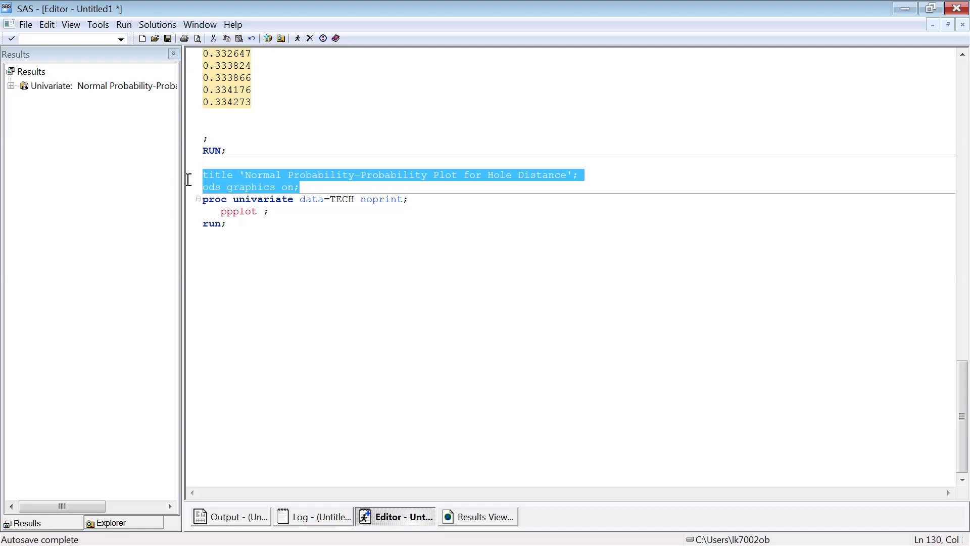
{"action": "left_click_drag", "start_coordinate": [586, 175], "coordinate": [200, 175]}
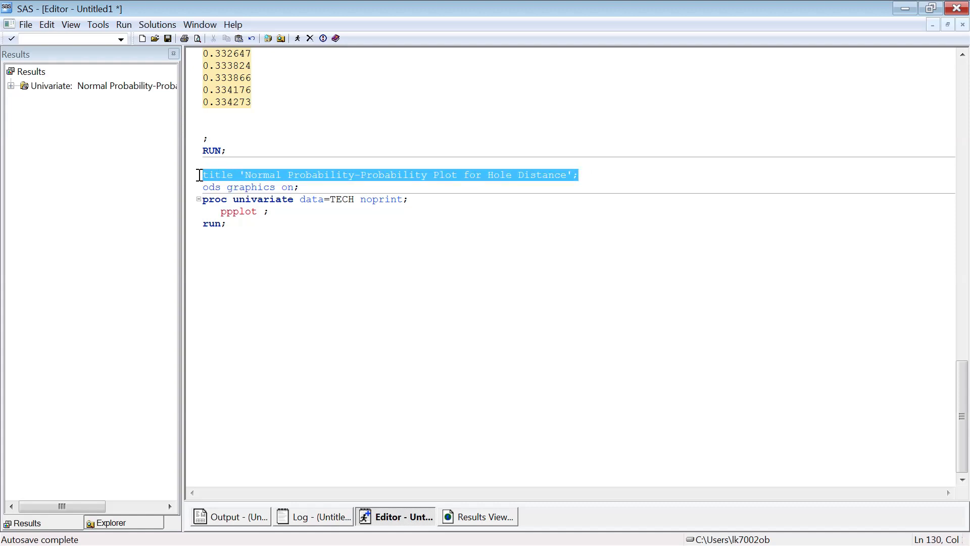
{"action": "key", "text": "Delete"}
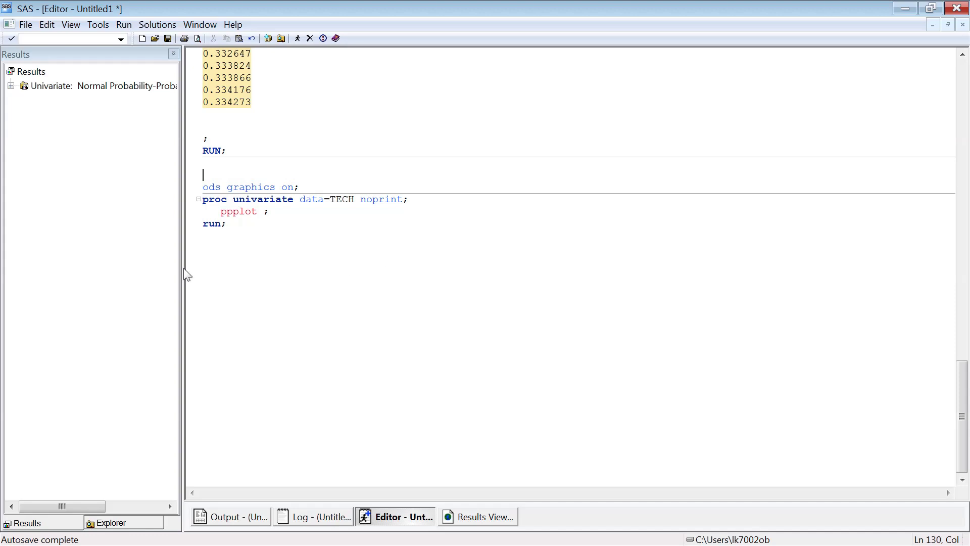
Submit the SAS program and view the normal P-P plot of X (Mu=1.19E7, Sigma=37.738)
{"action": "left_click", "coordinate": [297, 38]}
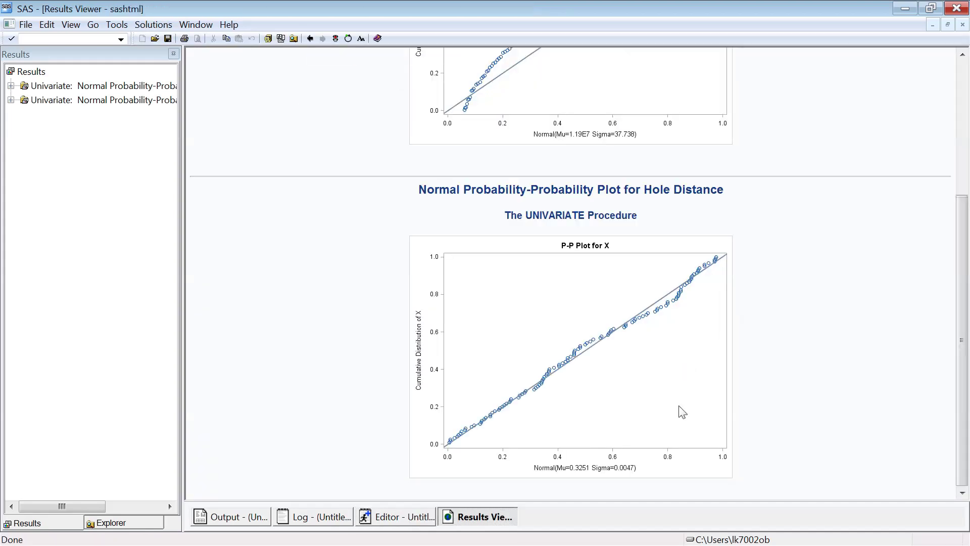
{"action": "scroll", "coordinate": [670, 359], "scroll_direction": "up", "scroll_amount": 3}
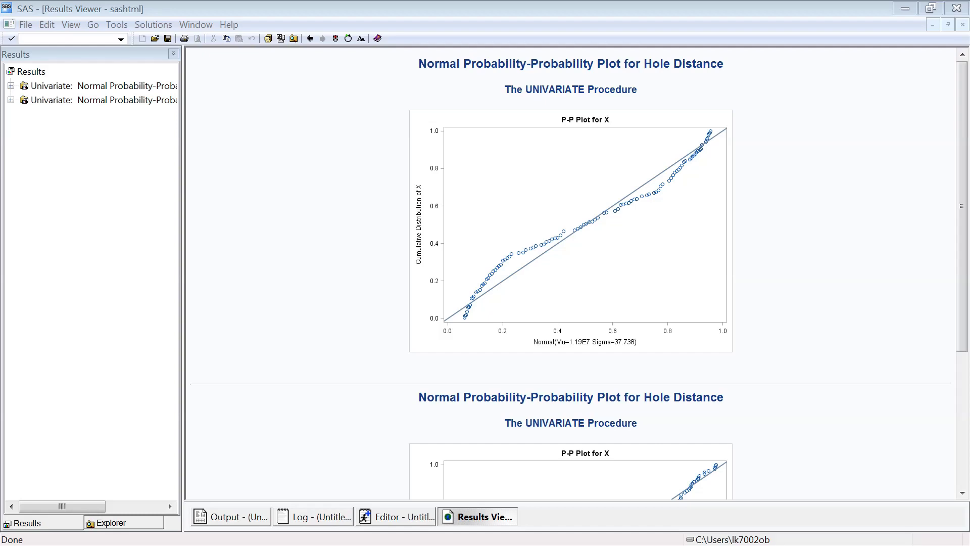
{"action": "scroll", "coordinate": [204, 373], "scroll_direction": "up", "scroll_amount": 20}
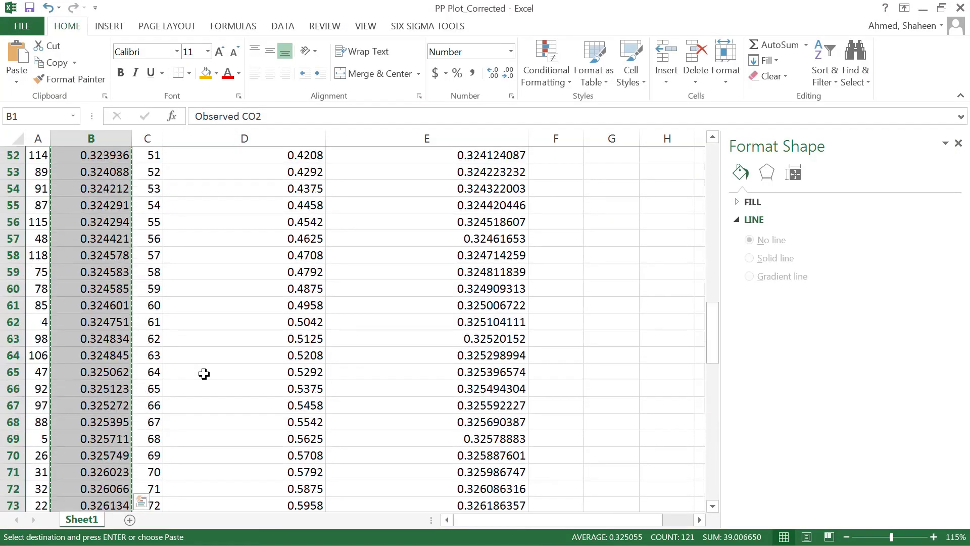
{"action": "scroll", "coordinate": [204, 373], "scroll_direction": "up", "scroll_amount": 17}
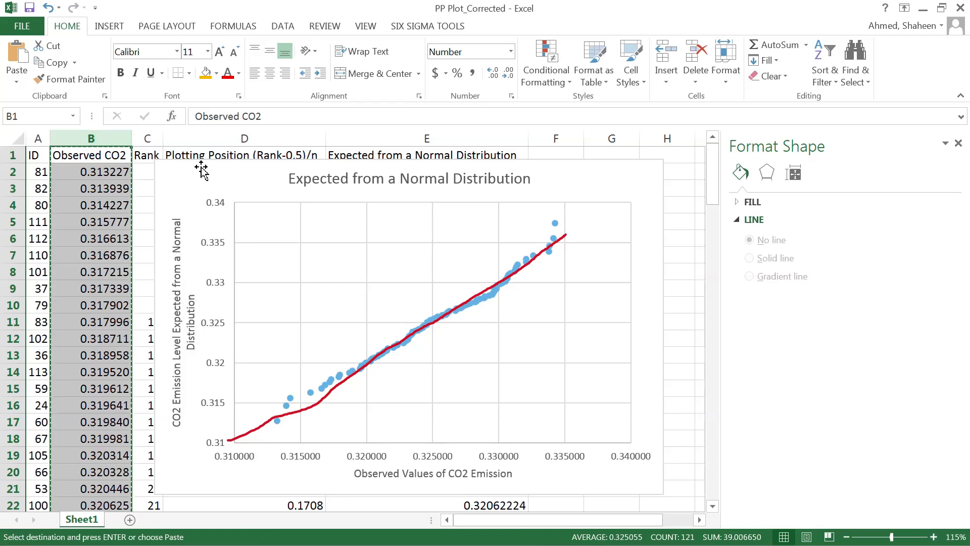
{"action": "key", "text": "Escape"}
{"action": "left_click", "coordinate": [236, 187]}
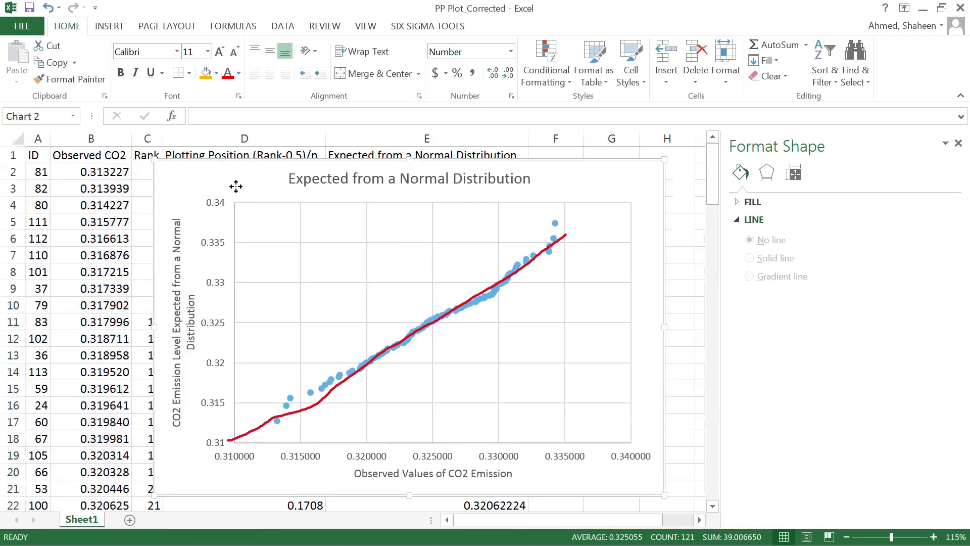
{"action": "left_click_drag", "start_coordinate": [236, 186], "coordinate": [254, 244]}
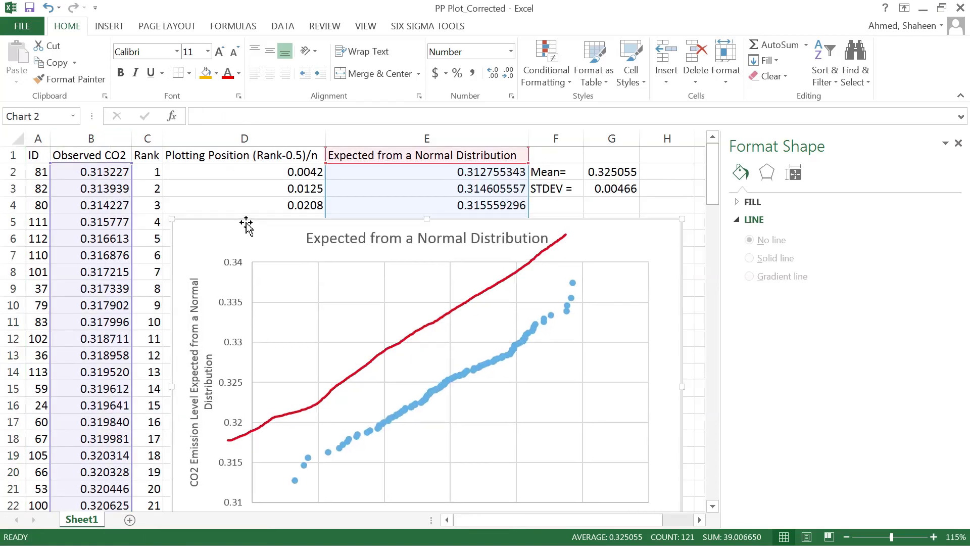
{"action": "left_click", "coordinate": [458, 136]}
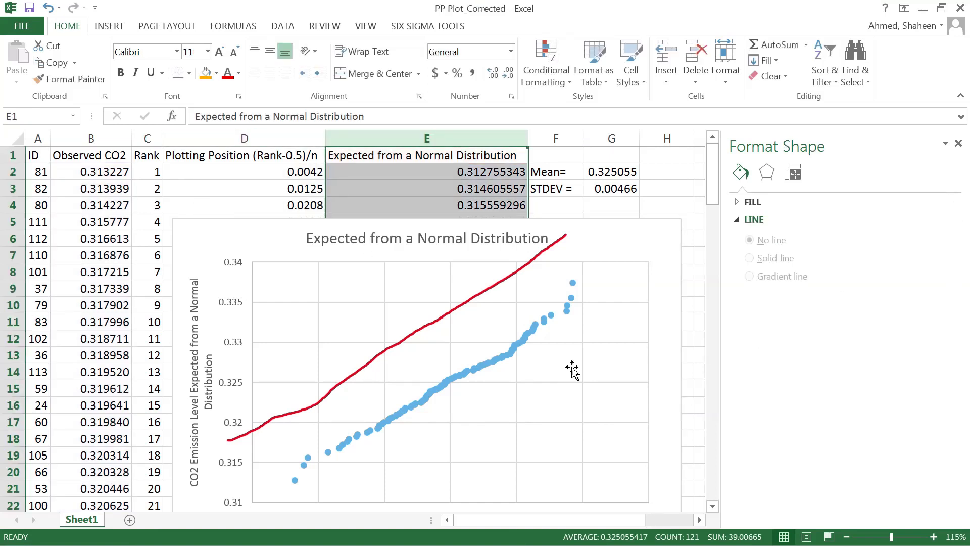
{"action": "scroll", "coordinate": [565, 371], "scroll_direction": "down", "scroll_amount": 1}
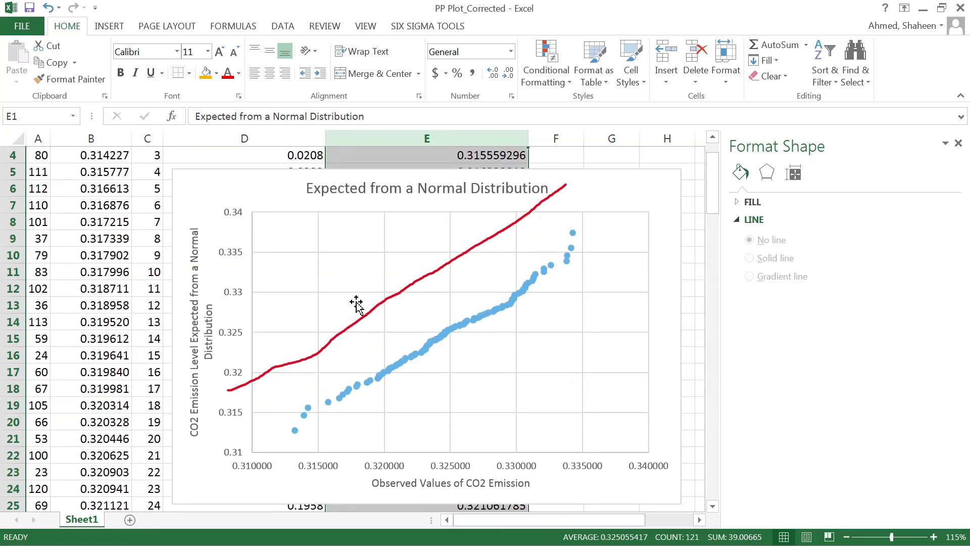
{"action": "key", "text": "ctrl+z"}
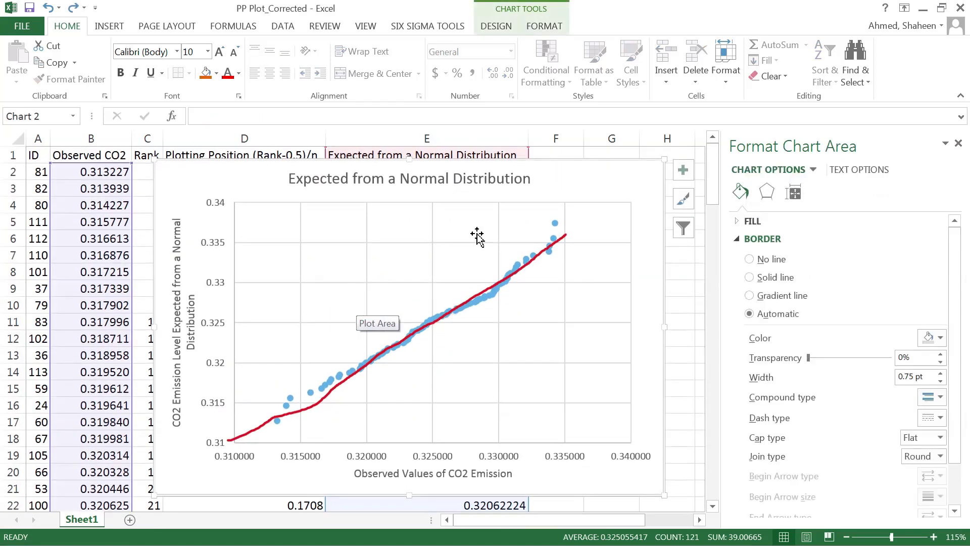